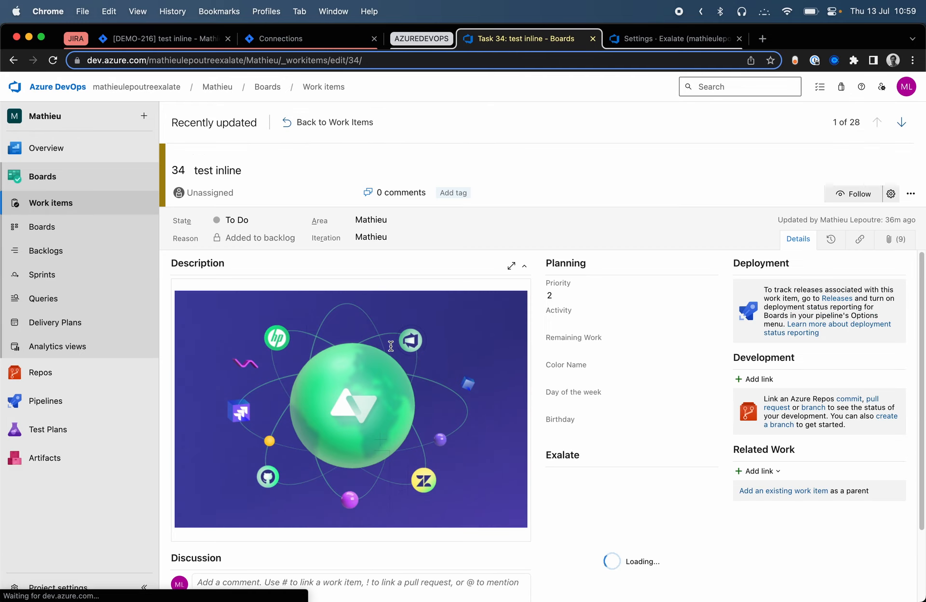
- Switch to Jira and start a new task in the Jira On-Premise (DEMO) project with the summary "Inline images"
scroll(362, 260, "down", 3)
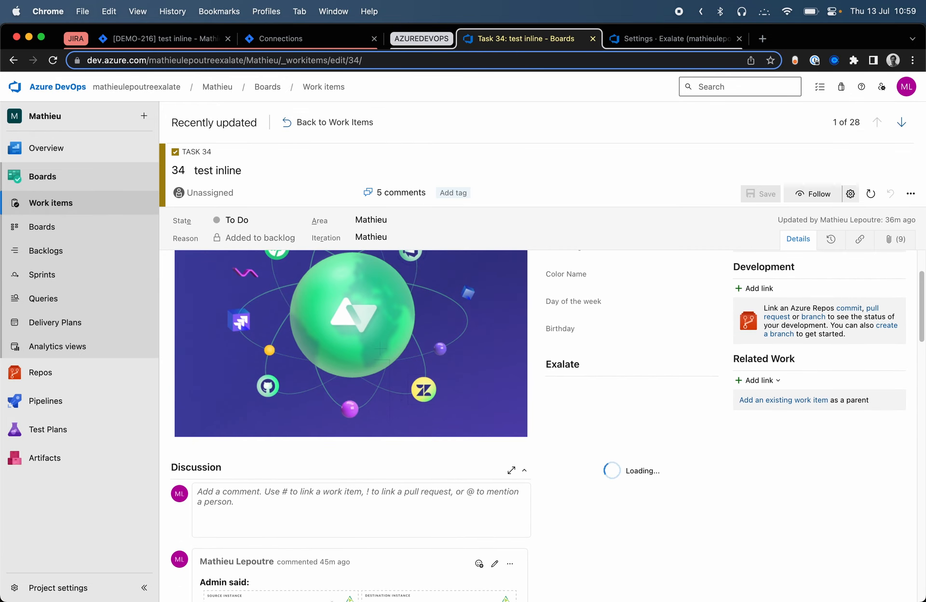
left_click(188, 40)
left_click(417, 86)
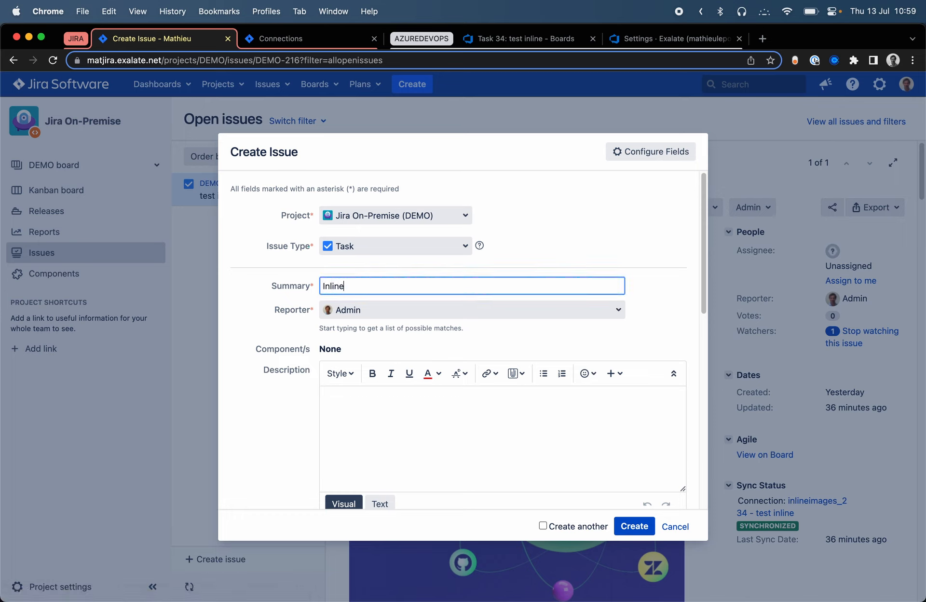
type("Inline t")
key("BackSpace")
type("images")
- Create the issue with the description "a description" and open it
left_click(393, 429)
type("dej")
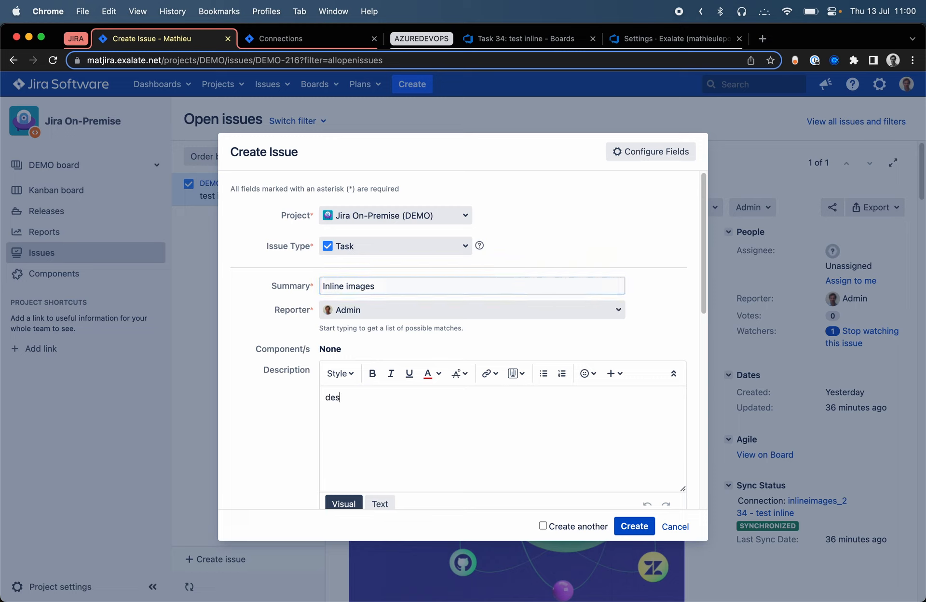
key("BackSpace")
key("BackSpace")
type("escription")
left_click(632, 525)
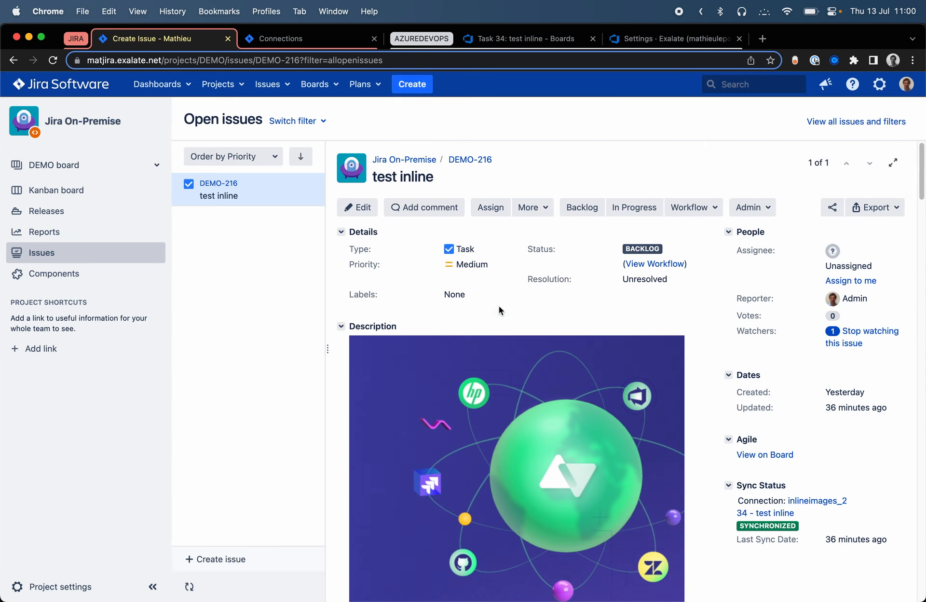
left_click(794, 143)
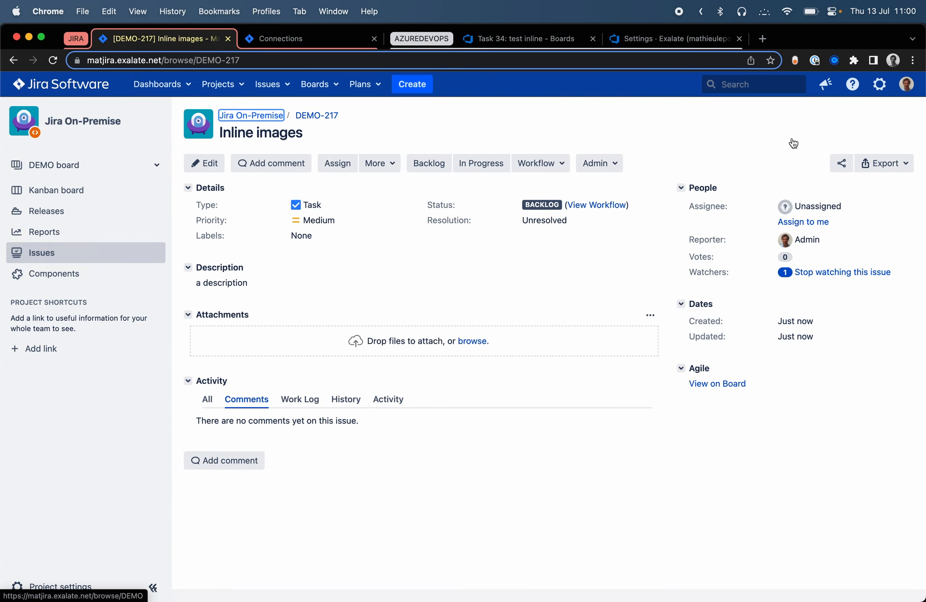
- Exalate the issue over the inlineimages_2 connection and refresh its sync status
left_click(382, 163)
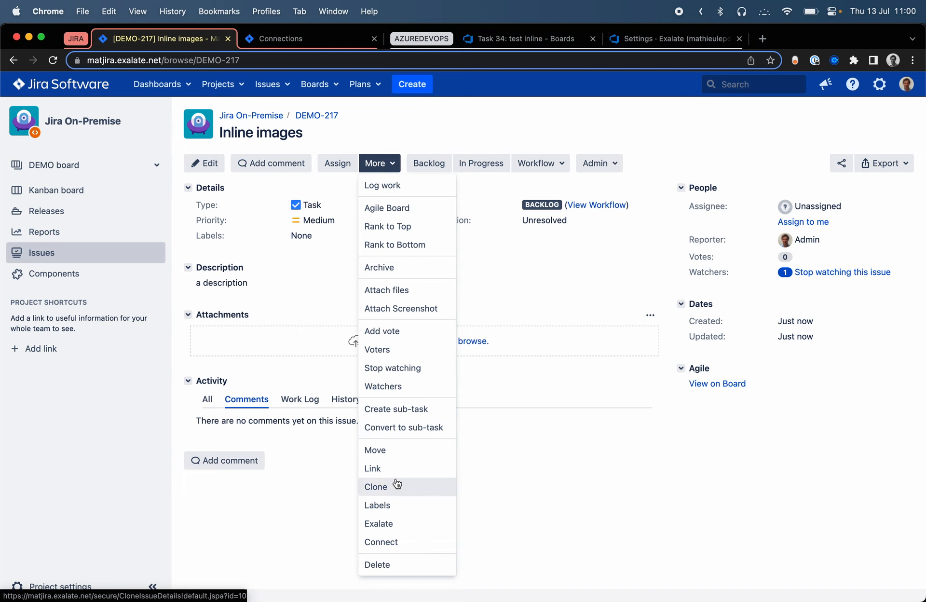
left_click(393, 521)
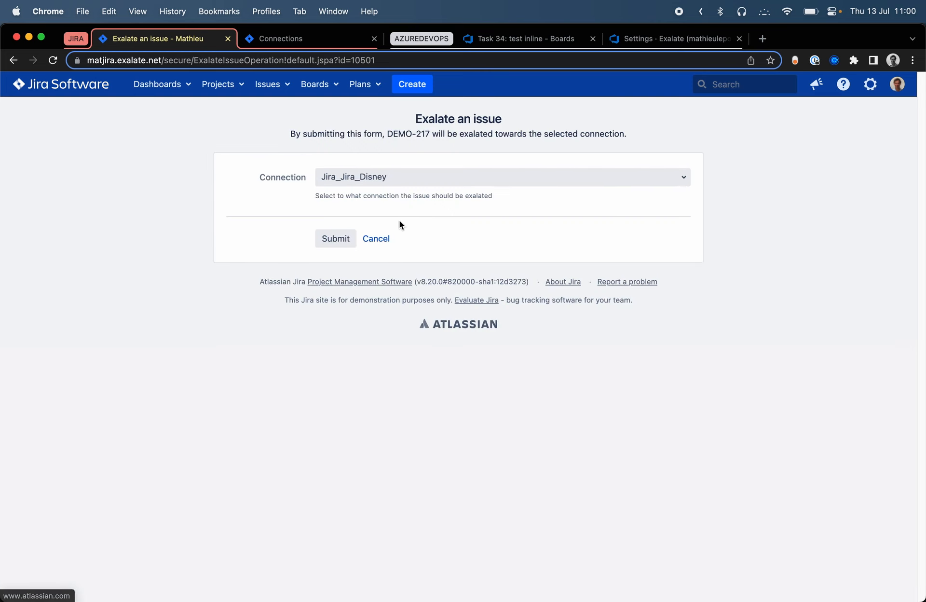
left_click(390, 181)
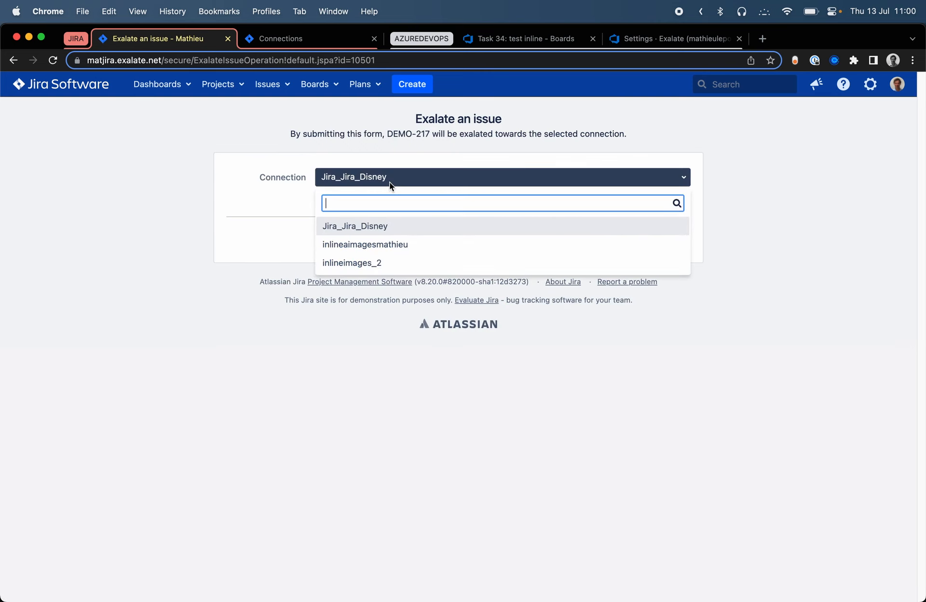
left_click(383, 263)
left_click(334, 238)
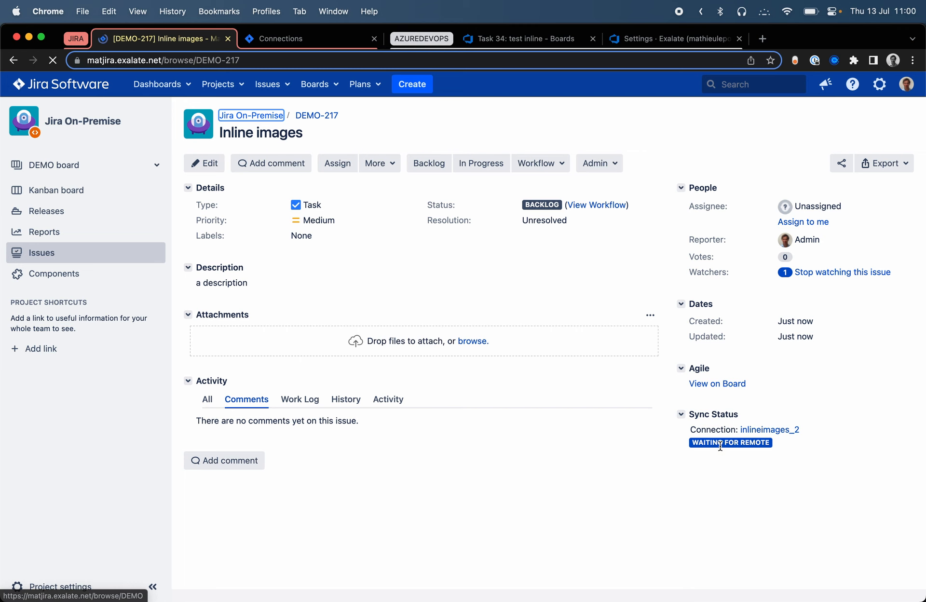
key("super+r")
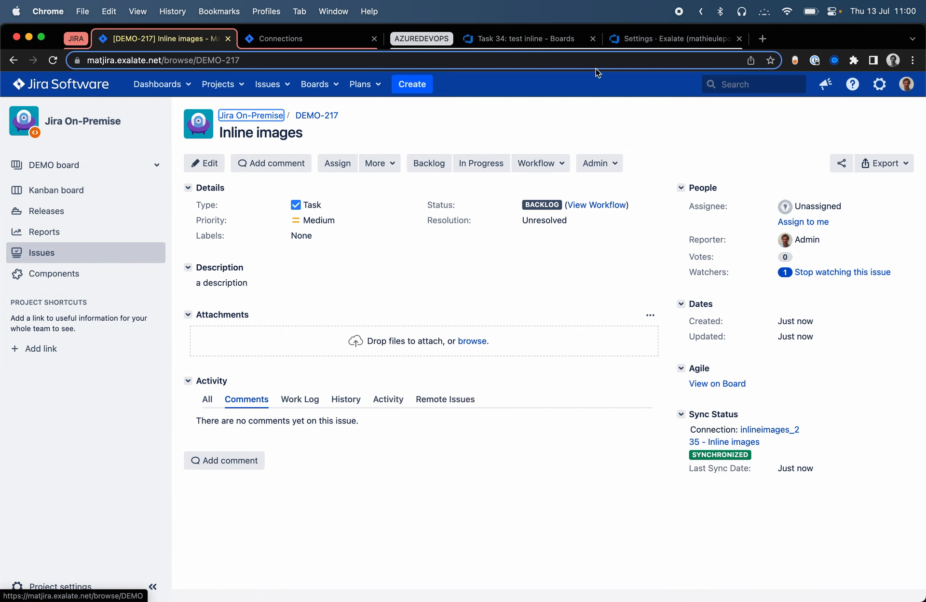
- Switch to Azure DevOps and open the synced work item "Inline images" from the work items list
left_click(531, 39)
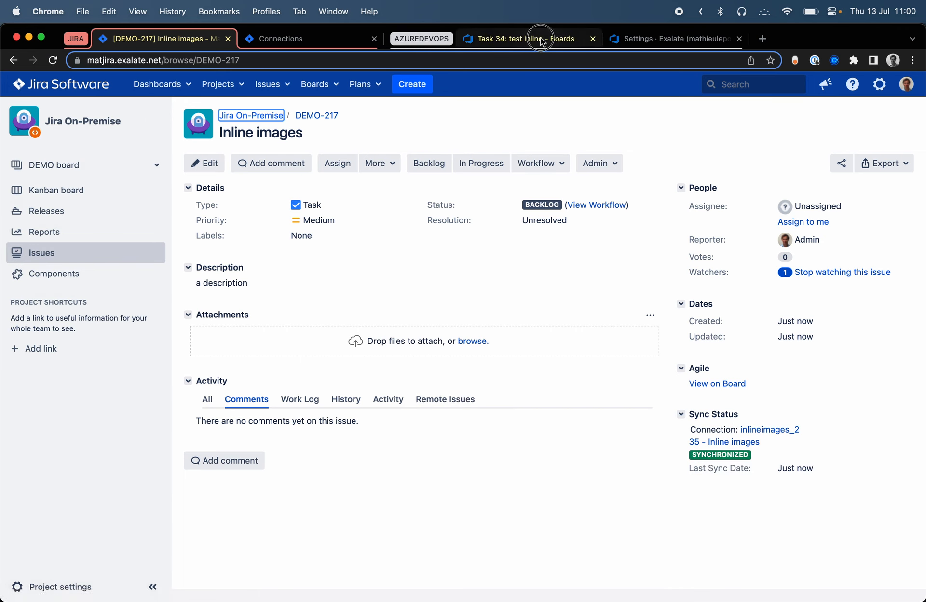
left_click(79, 201)
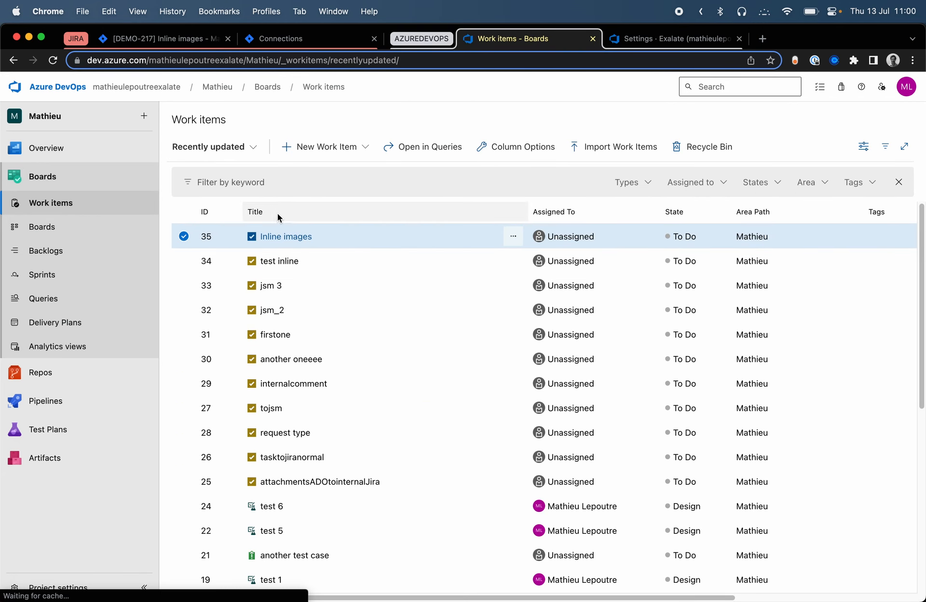
left_click(279, 236)
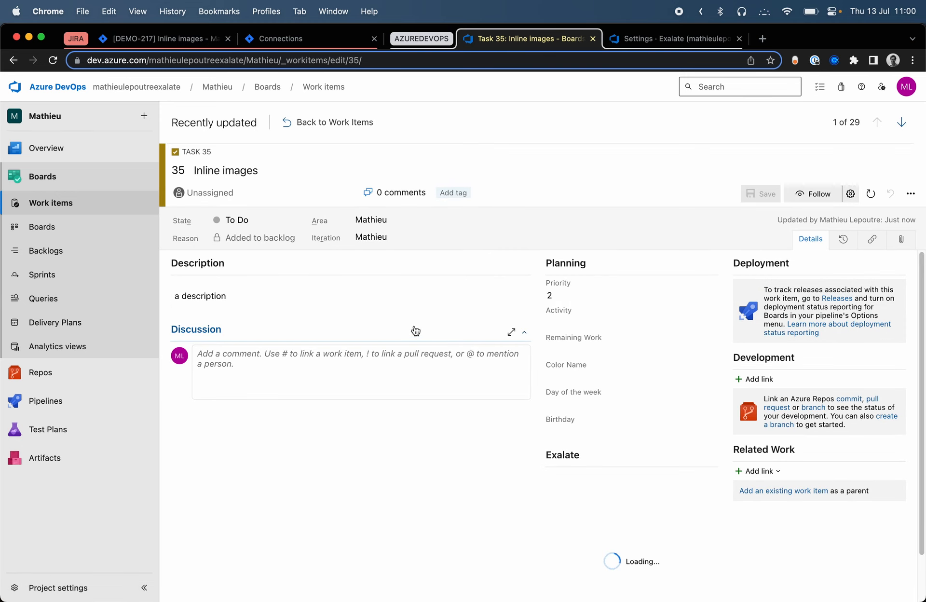
- Switch back to the Jira issue and replace its description text with the inline image Exalate-trackers-world.png from the Pictures folder
left_click(143, 39)
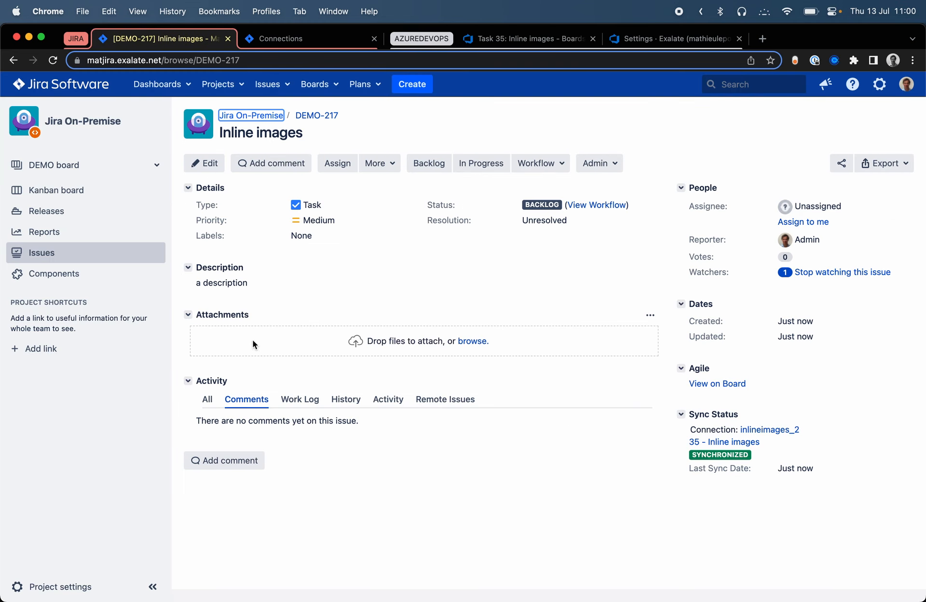
left_click(239, 286)
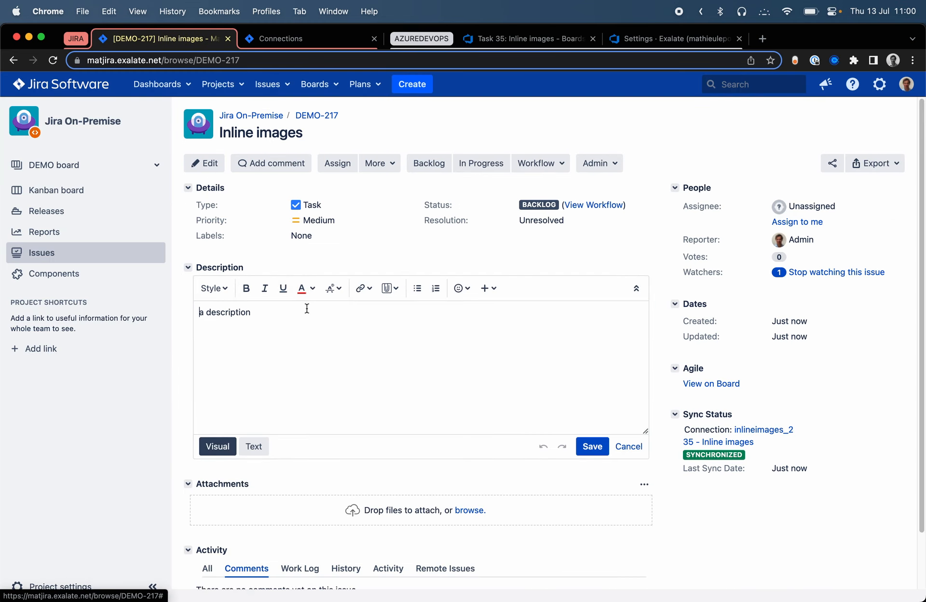
key("super+a")
key("BackSpace")
left_click(390, 288)
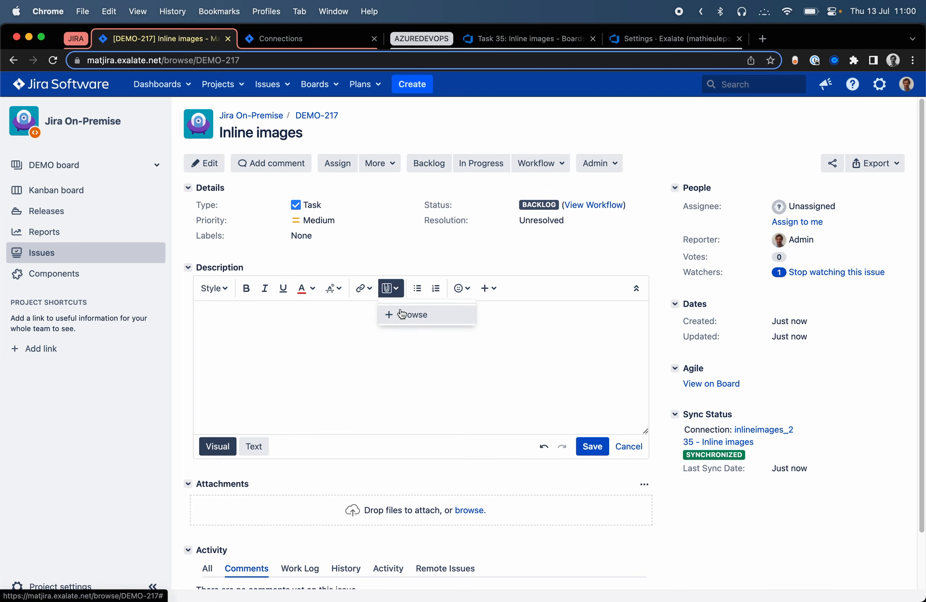
left_click(385, 314)
left_click(211, 288)
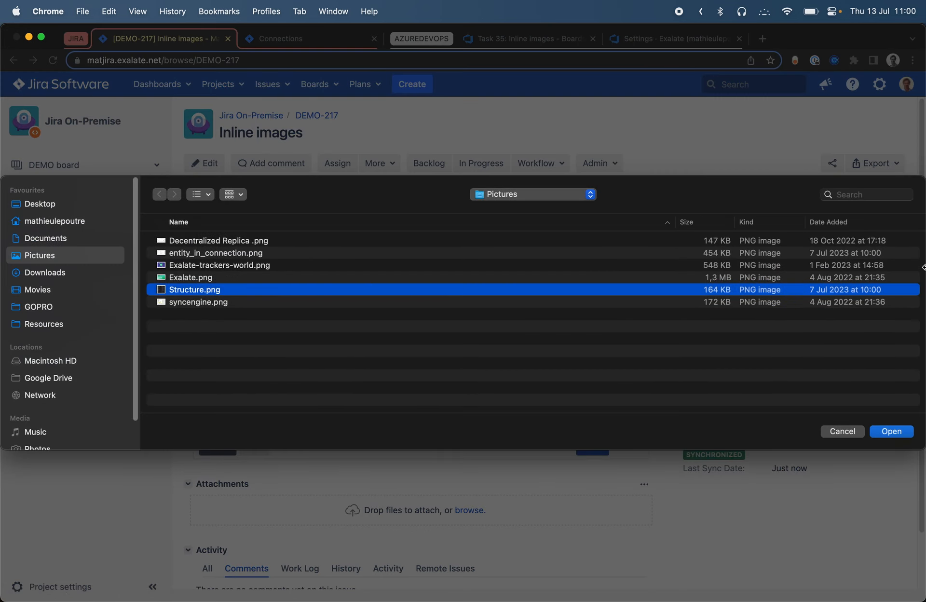
left_click(240, 268)
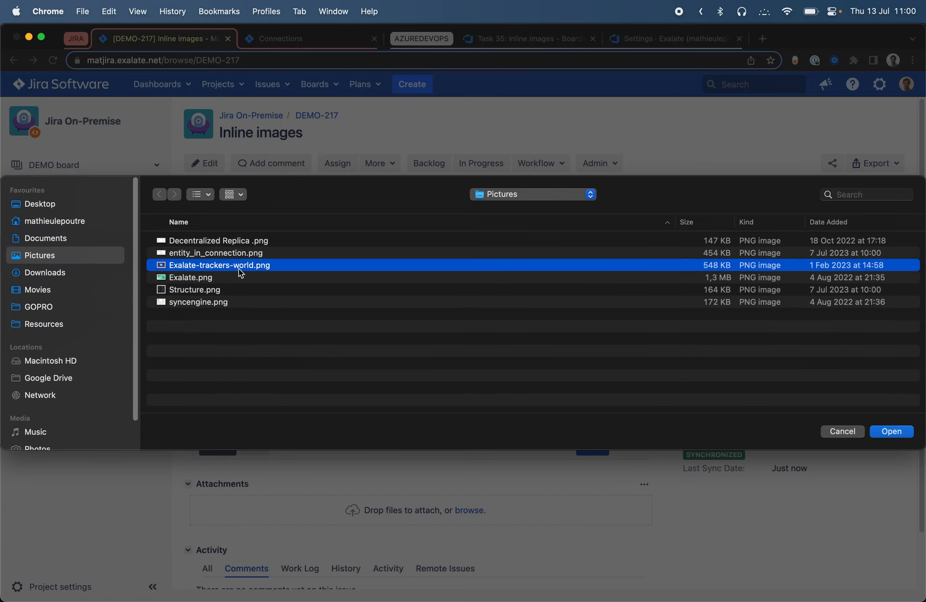
left_click(891, 431)
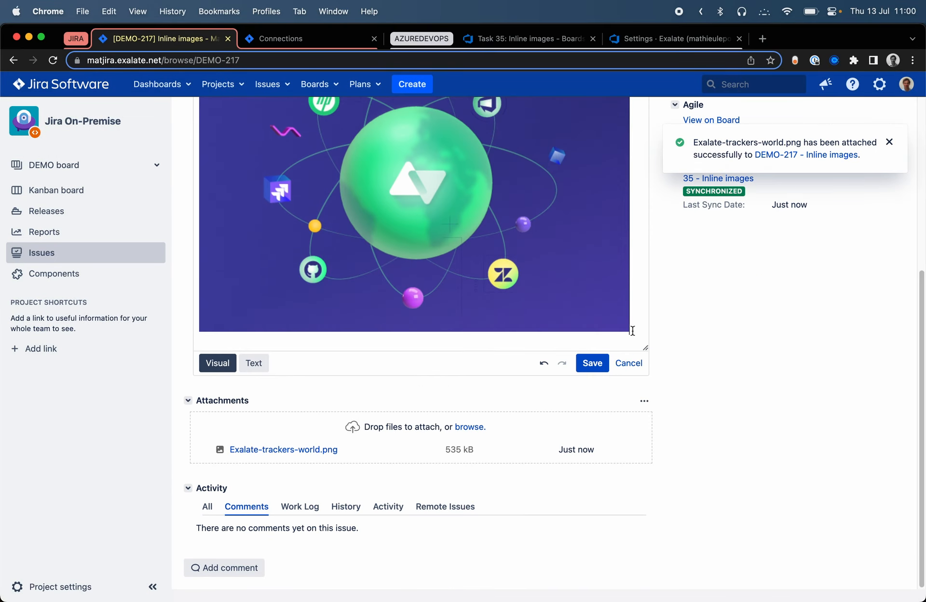
left_click(632, 331)
key("Return")
type("an imag")
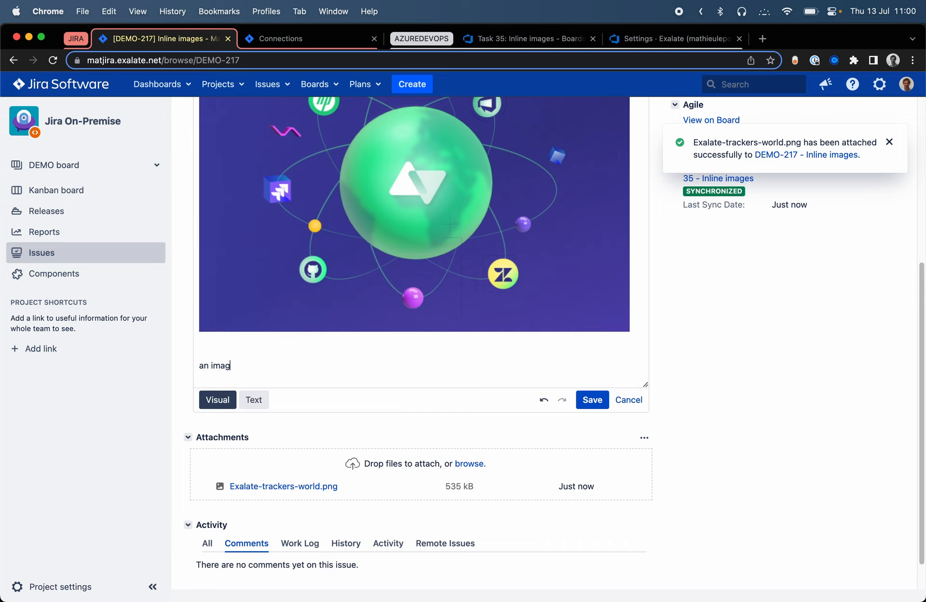
key("BackSpace")
key("BackSpace")
key("BackSpace")
key("BackSpace")
key("BackSpace")
key("BackSpace")
key("BackSpace")
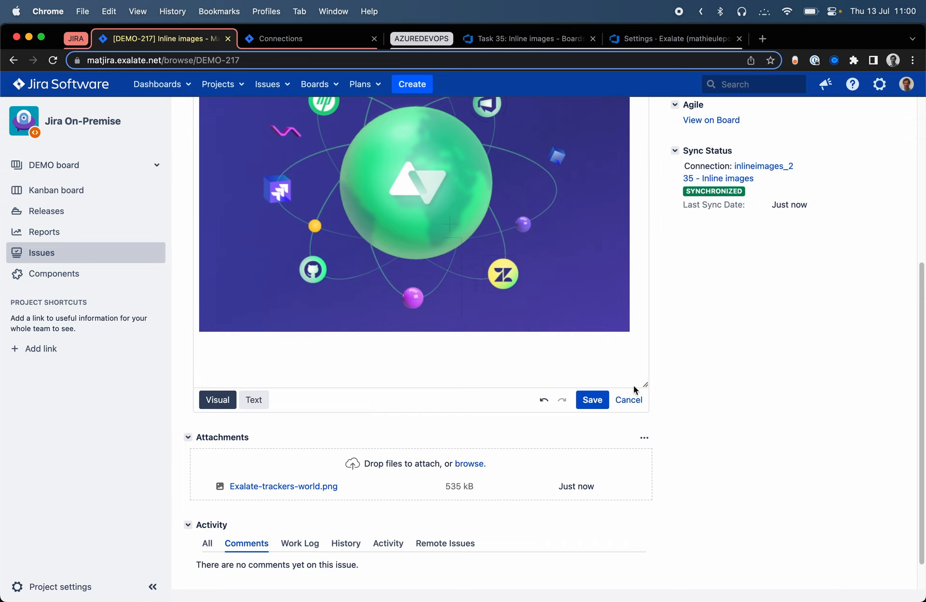
- Save the description and add a comment to the issue containing the image Exalate.png from the Pictures folder
left_click(592, 399)
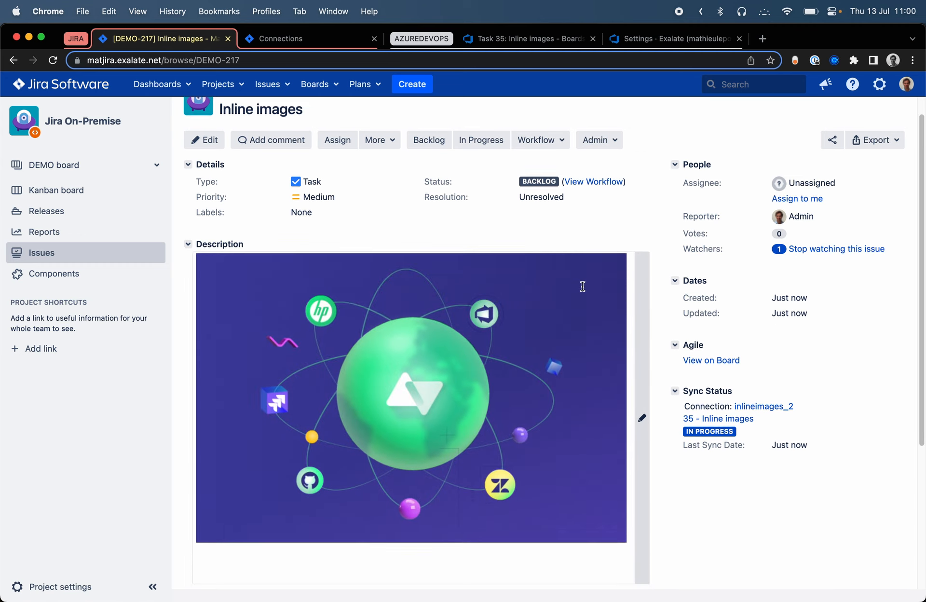
scroll(582, 286, "down", 5)
left_click(239, 569)
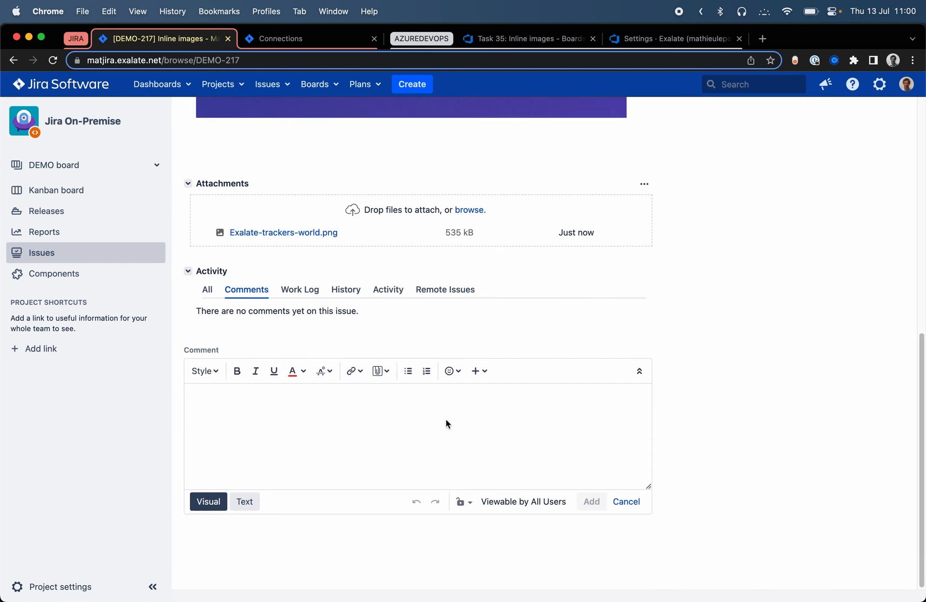
left_click(381, 371)
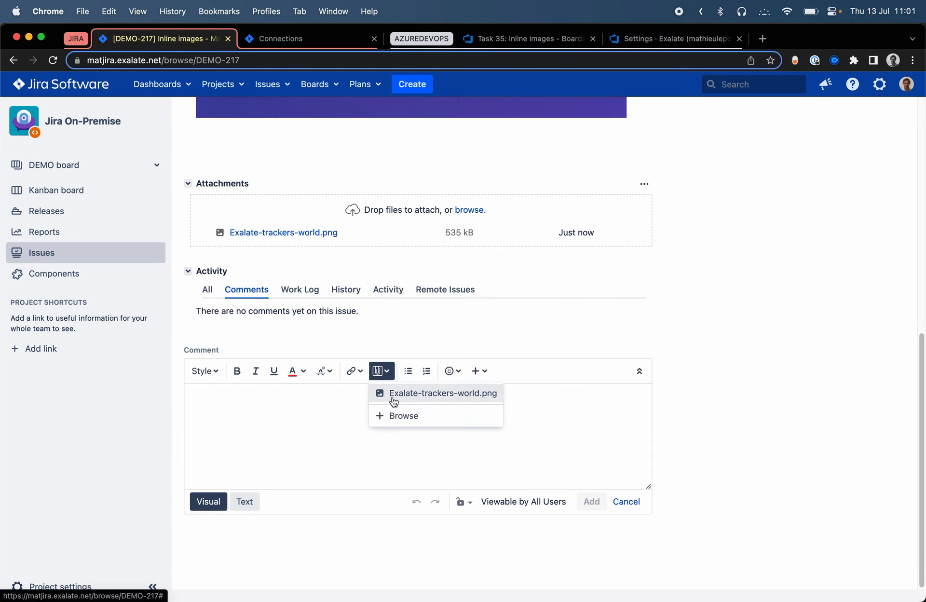
left_click(405, 420)
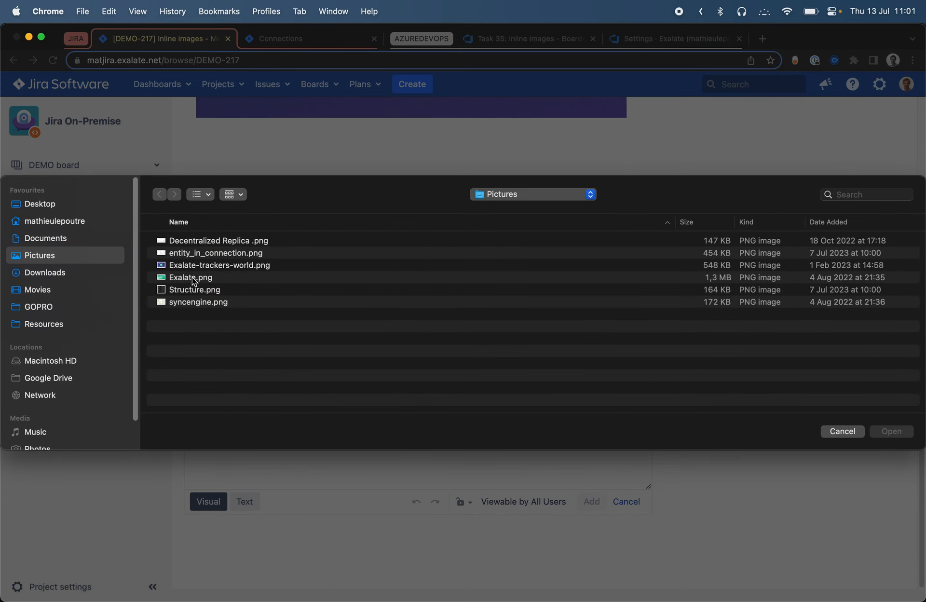
left_click(193, 278)
left_click(892, 431)
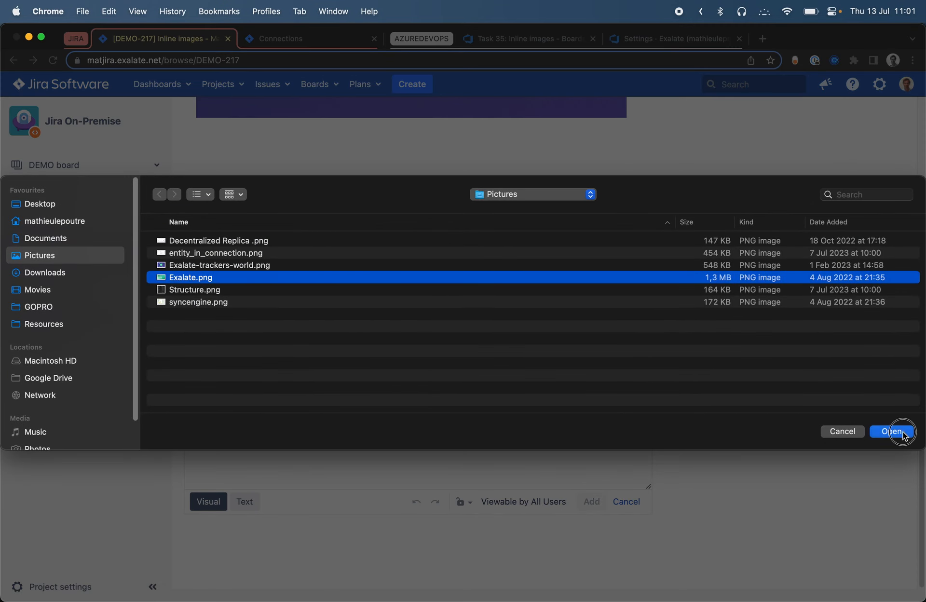
scroll(453, 254, "down", 6)
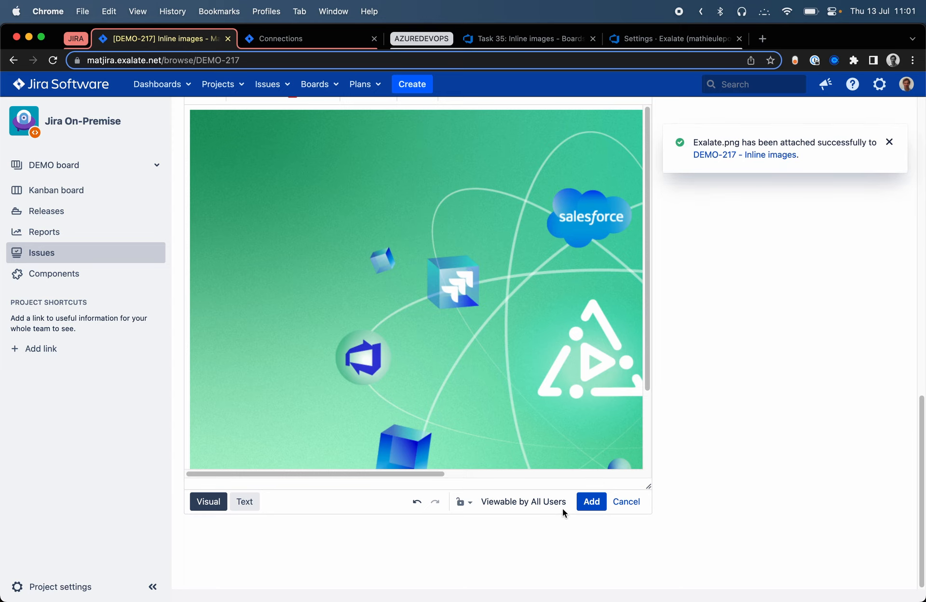
left_click(592, 504)
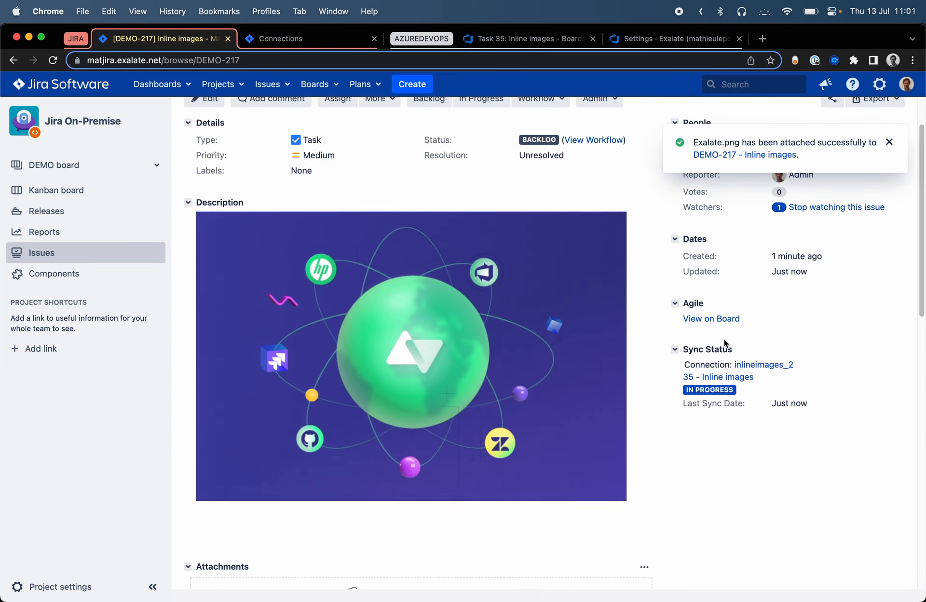
- Refresh the Azure DevOps work item and compare its description image and comment image with the Jira issue
left_click(559, 39)
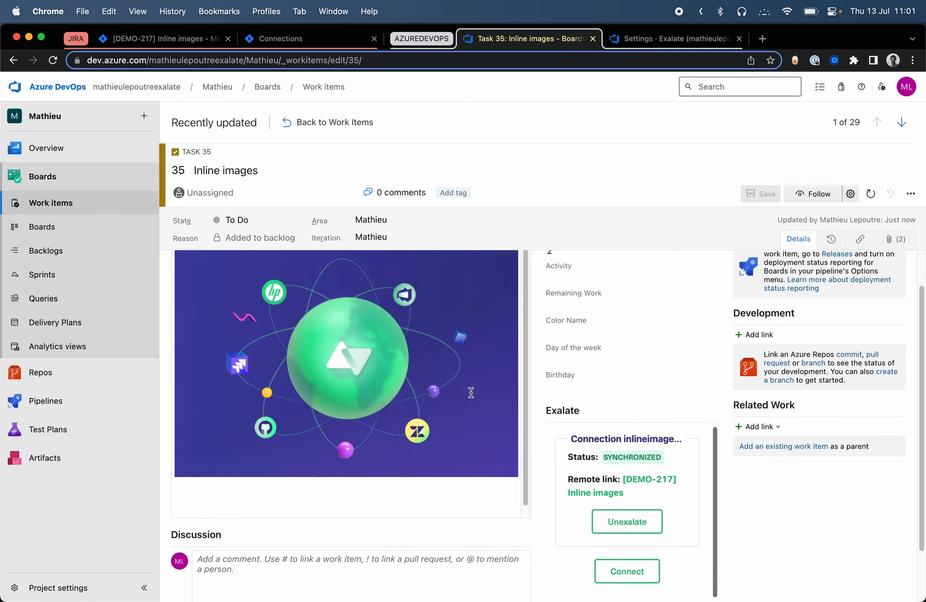
scroll(565, 321, "down", 3)
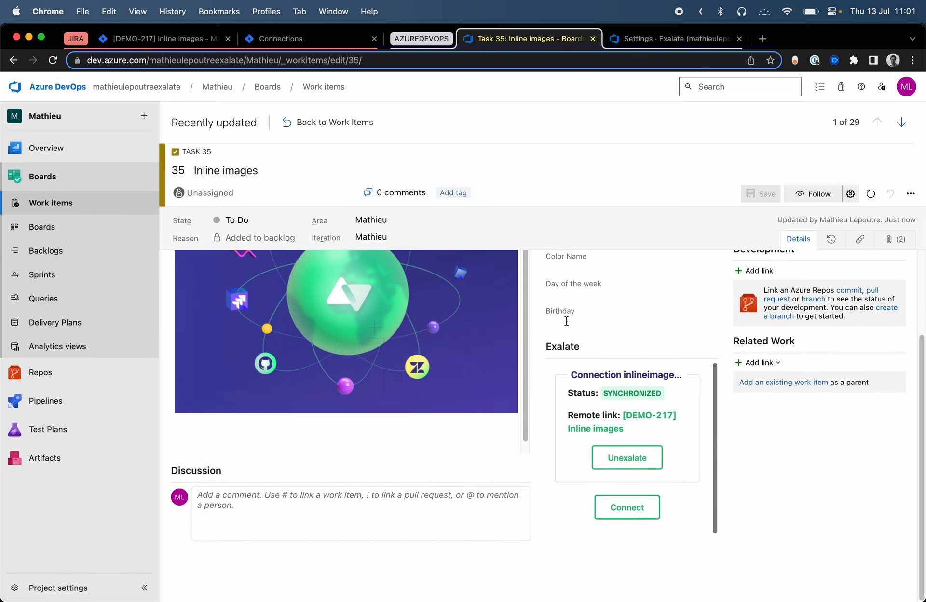
key("super+r")
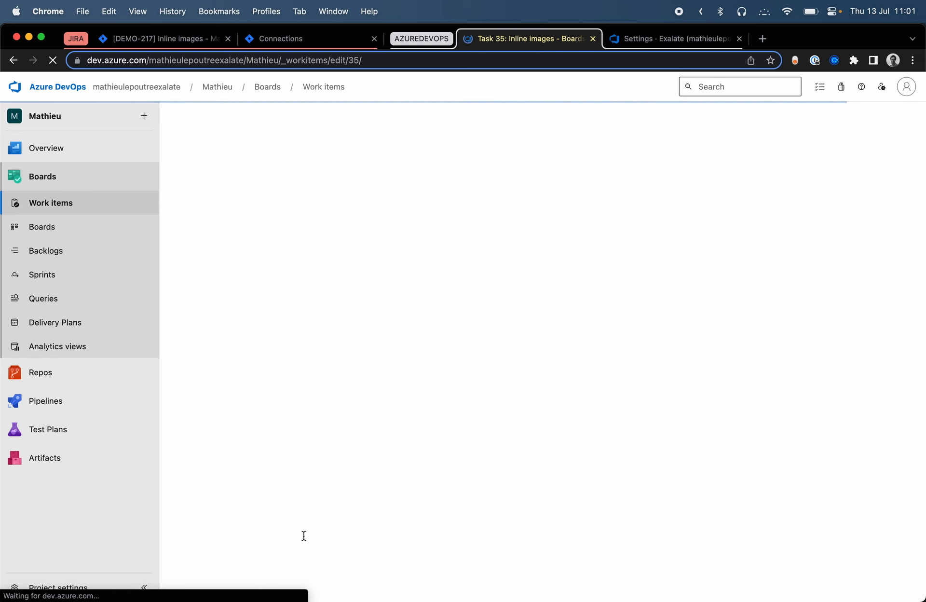
scroll(304, 535, "down", 6)
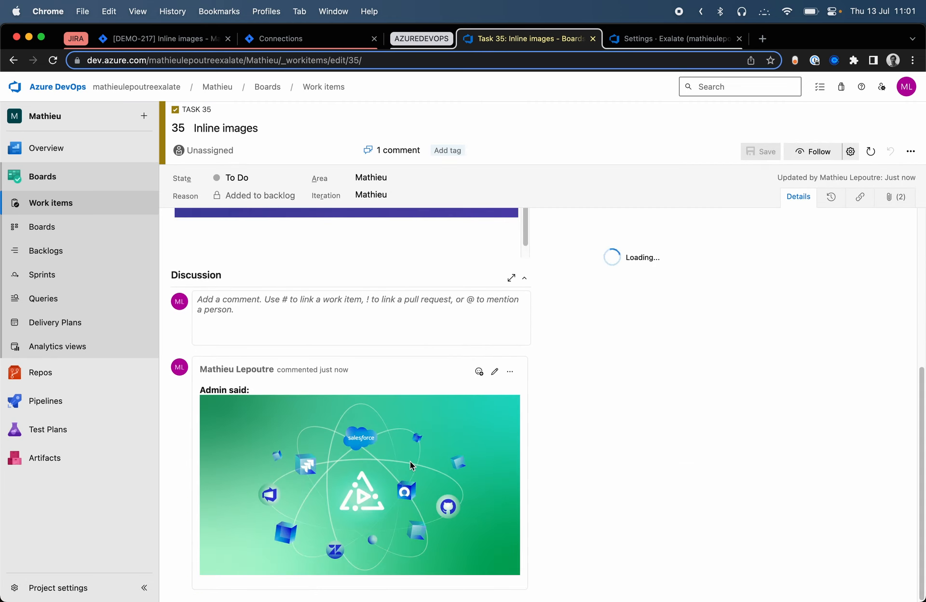
left_click(179, 38)
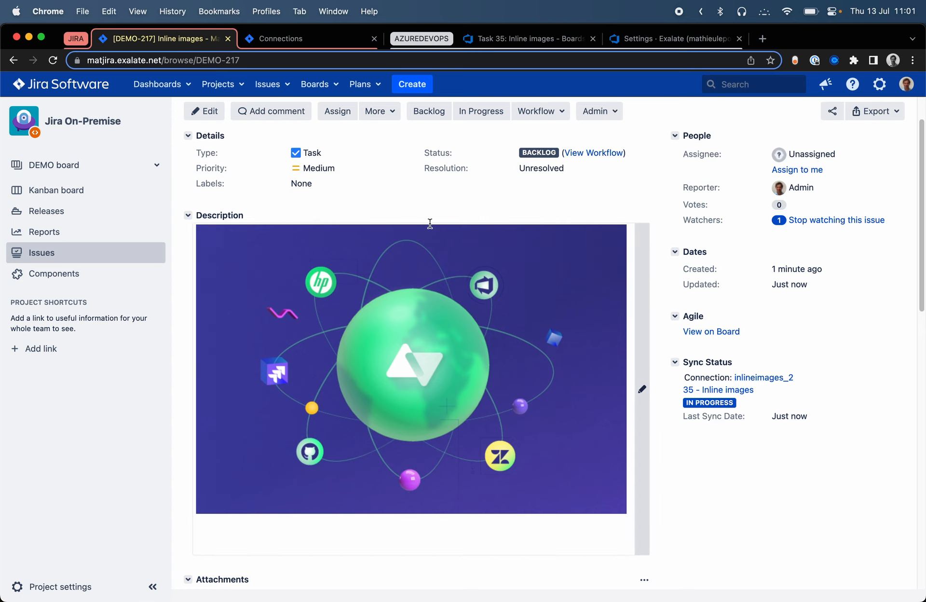
left_click(500, 38)
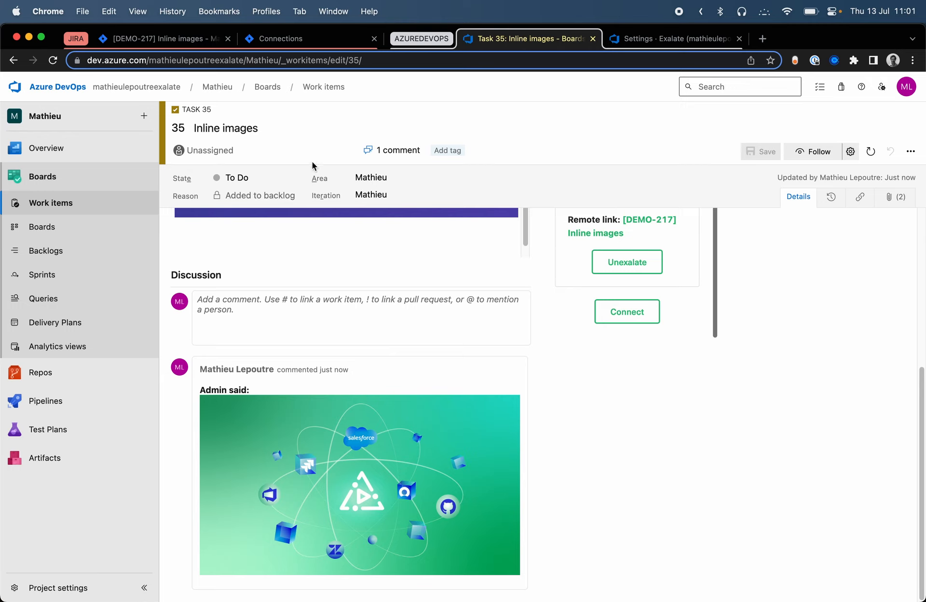
- Switch to the Jira connection's outgoing sync rules, review the WikiToHtml class and collapse its code
left_click(311, 44)
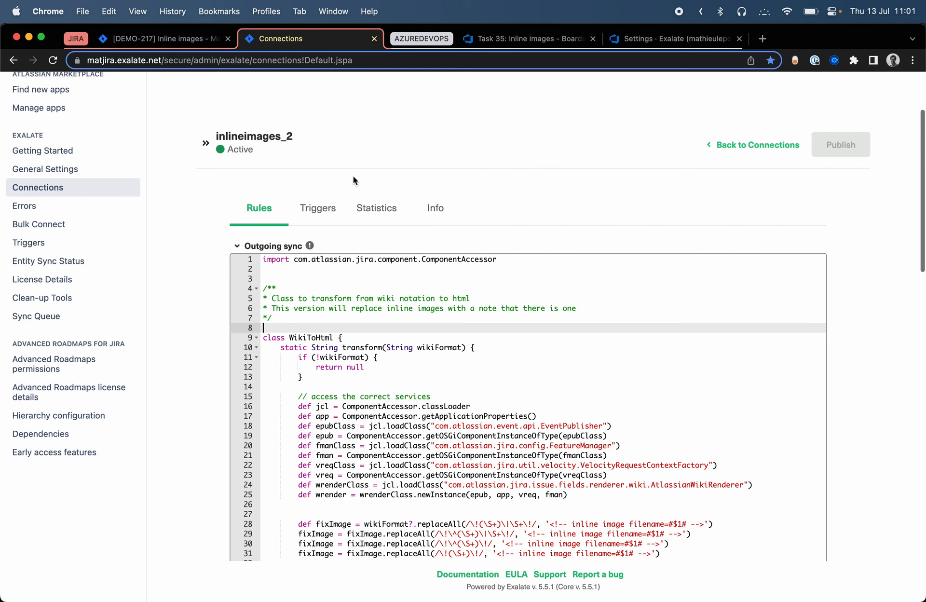
scroll(245, 316, "down", 3)
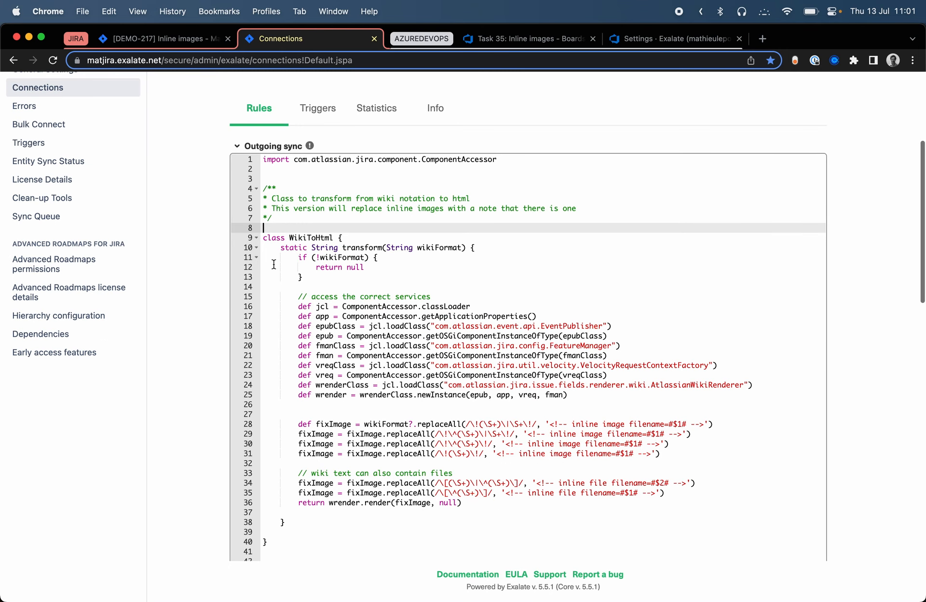
left_click_drag(265, 238, 439, 508)
left_click(439, 511)
left_click(255, 238)
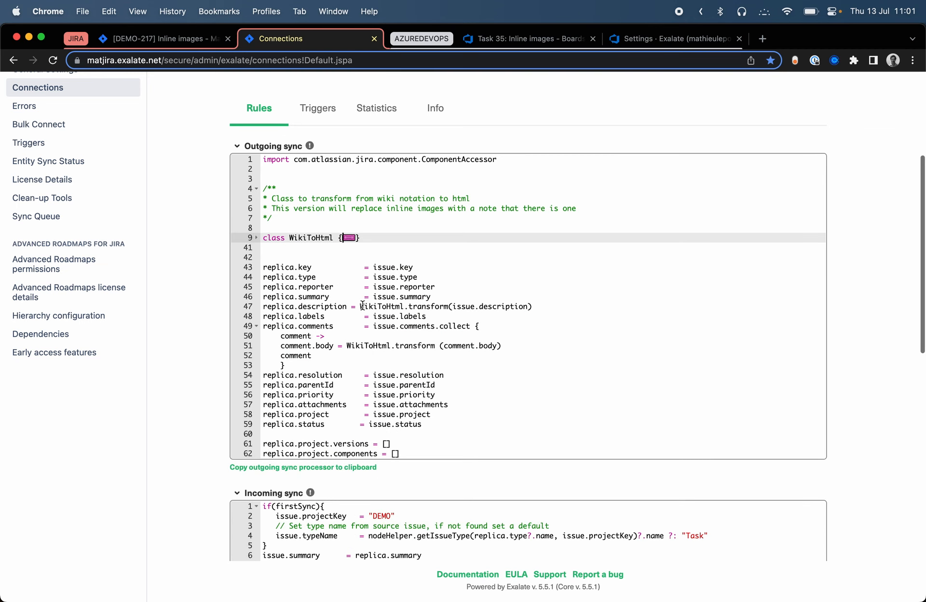
- Examine how the outgoing sync applies WikiToHtml.transform to the issue description and to each comment body
left_click_drag(361, 306, 405, 307)
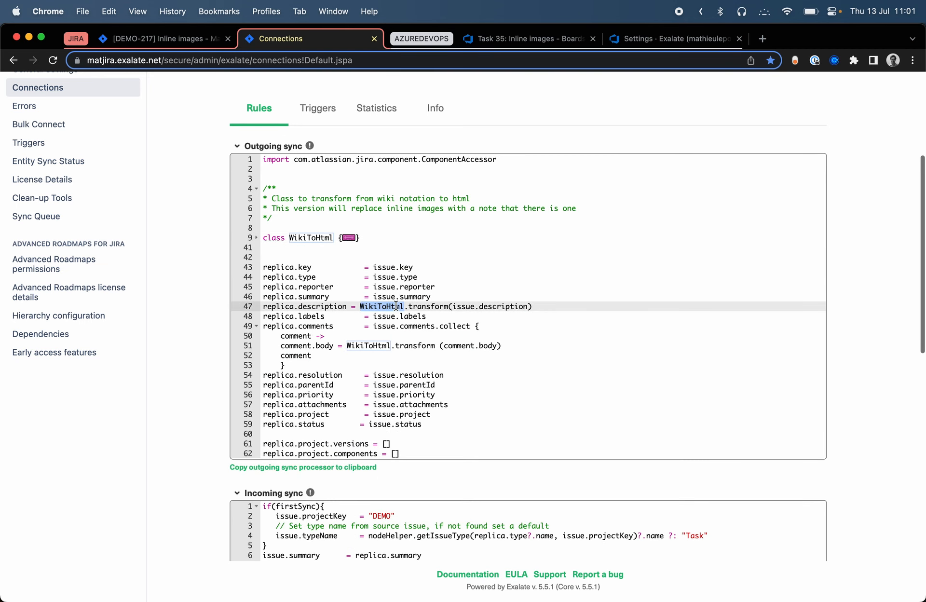
left_click_drag(454, 307, 493, 306)
left_click_drag(454, 345, 508, 346)
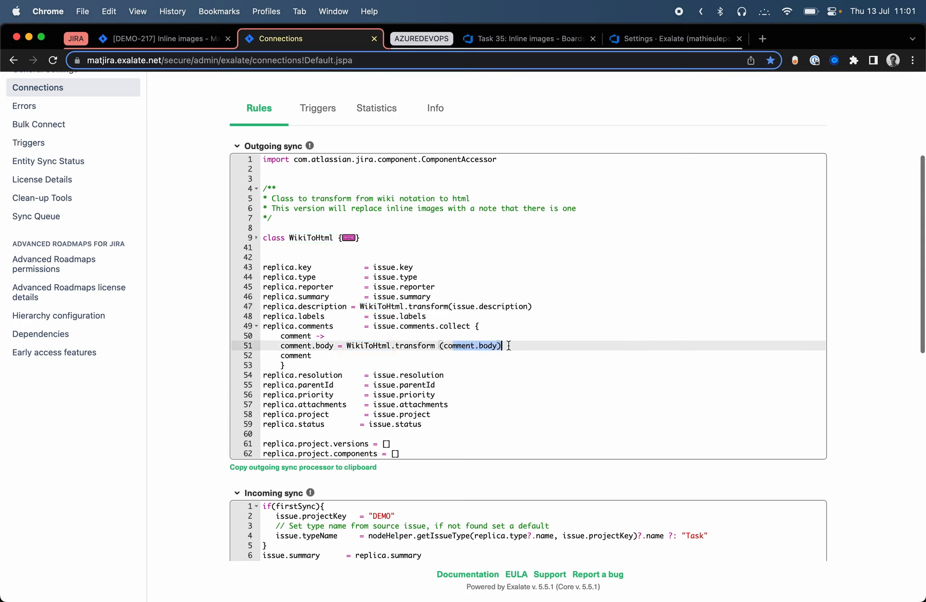
left_click(506, 346)
left_click_drag(481, 384, 337, 277)
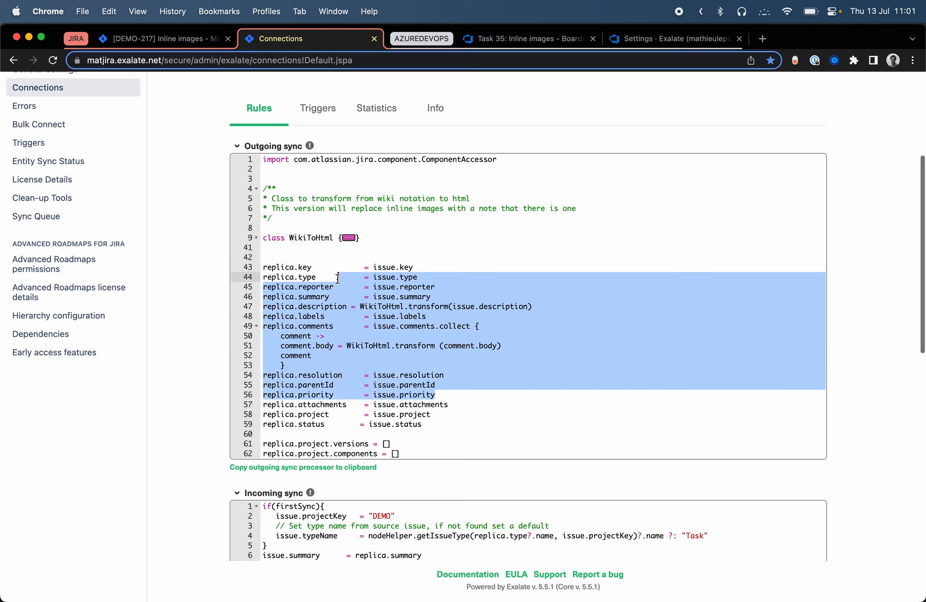
left_click(337, 276)
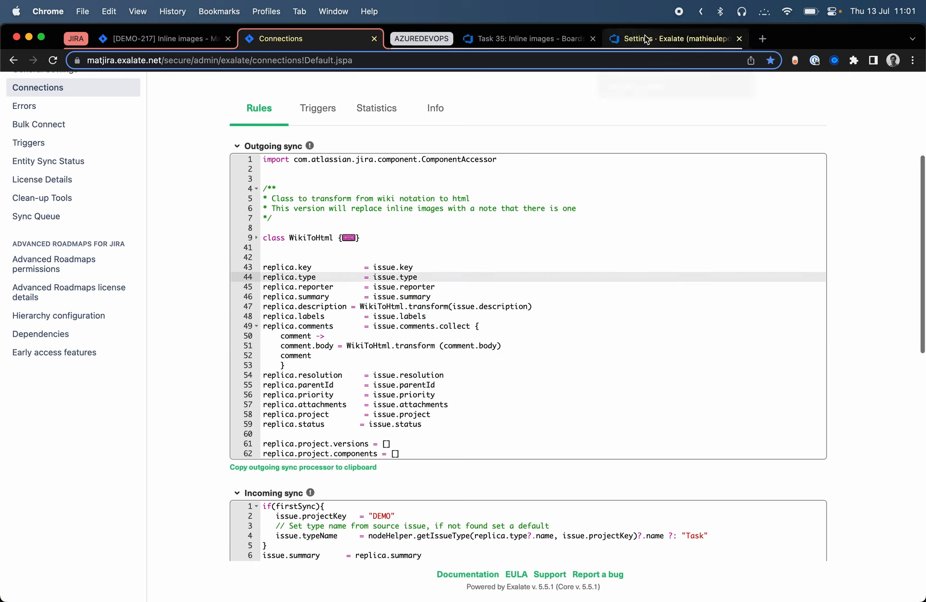
- Select the work item ID in the address of "Inline images" and open a duplicate of the Azure DevOps Exalate settings page
left_click(527, 37)
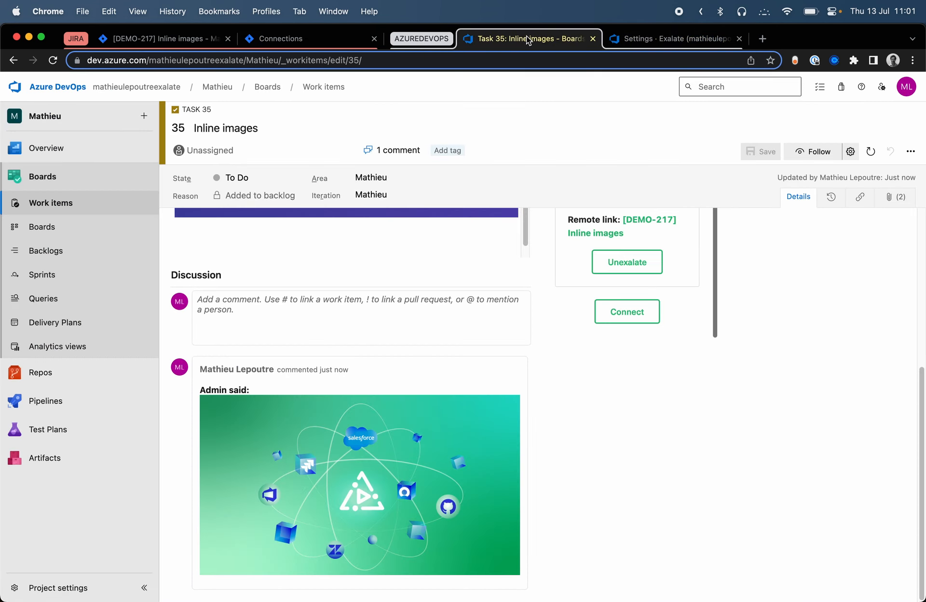
double_click(356, 60)
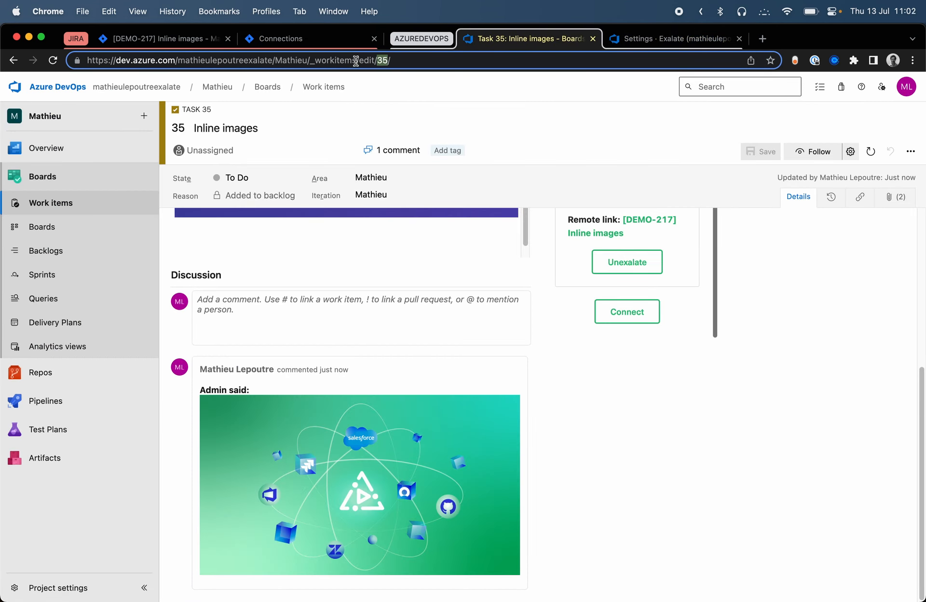
left_click(677, 39)
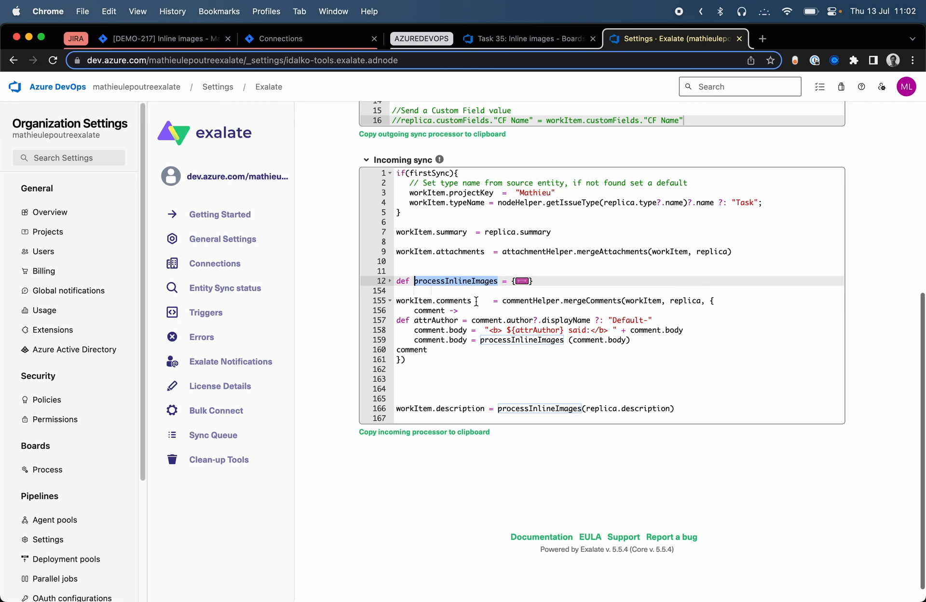
key("alt+Return")
left_click(629, 42)
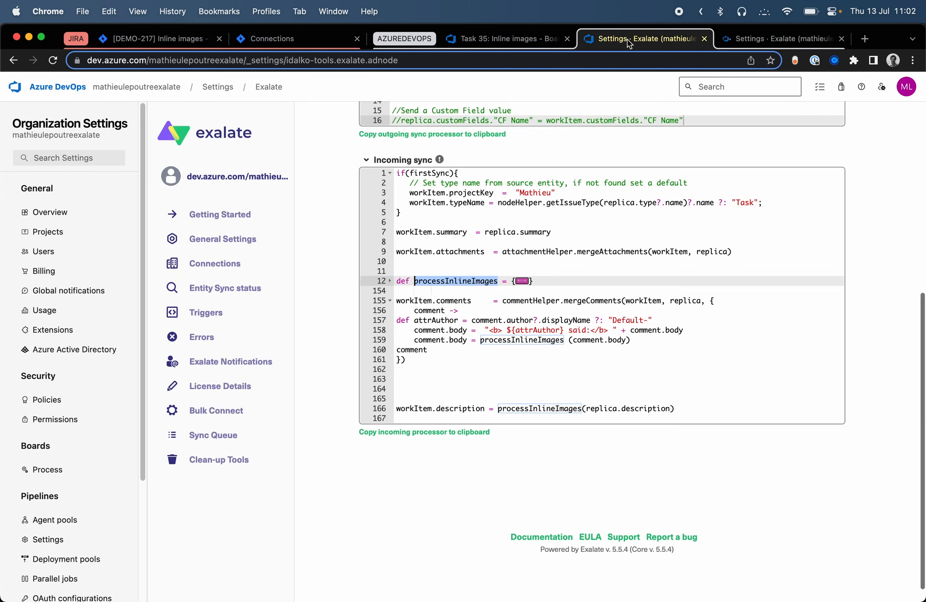
left_click(734, 40)
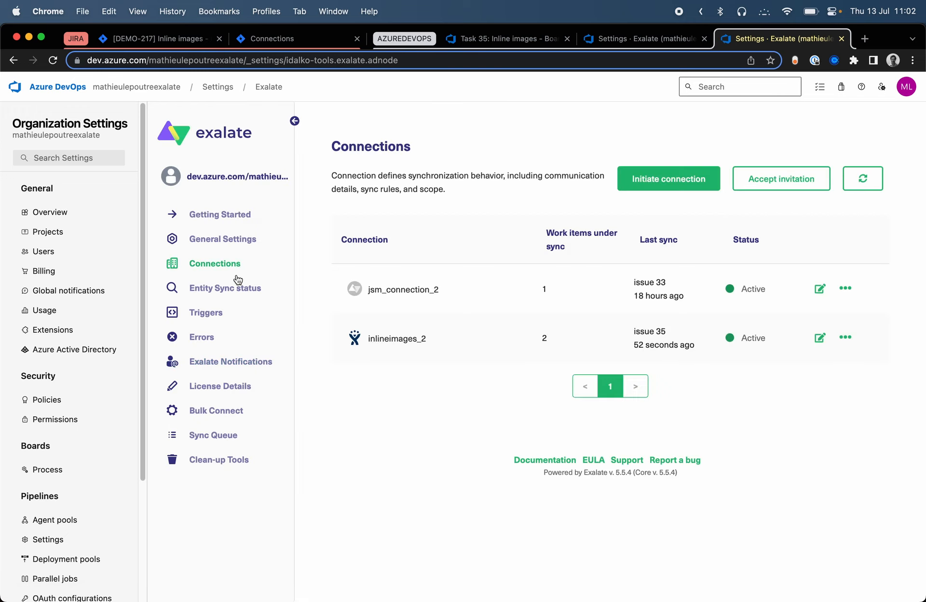
- Look up the entity sync status of work item 35 in its Azure DevOps project
left_click(236, 288)
left_click(439, 237)
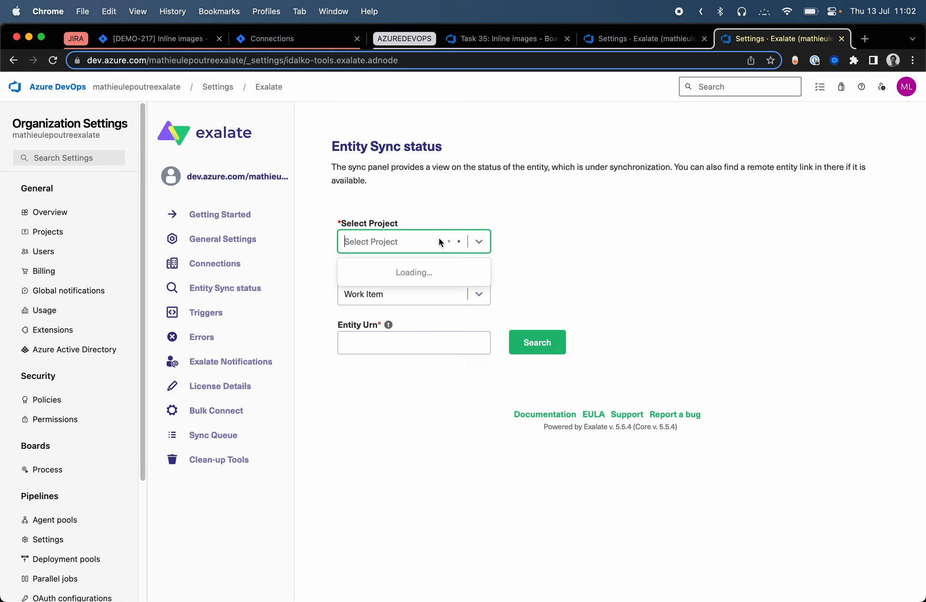
left_click(418, 271)
left_click(407, 344)
type("35")
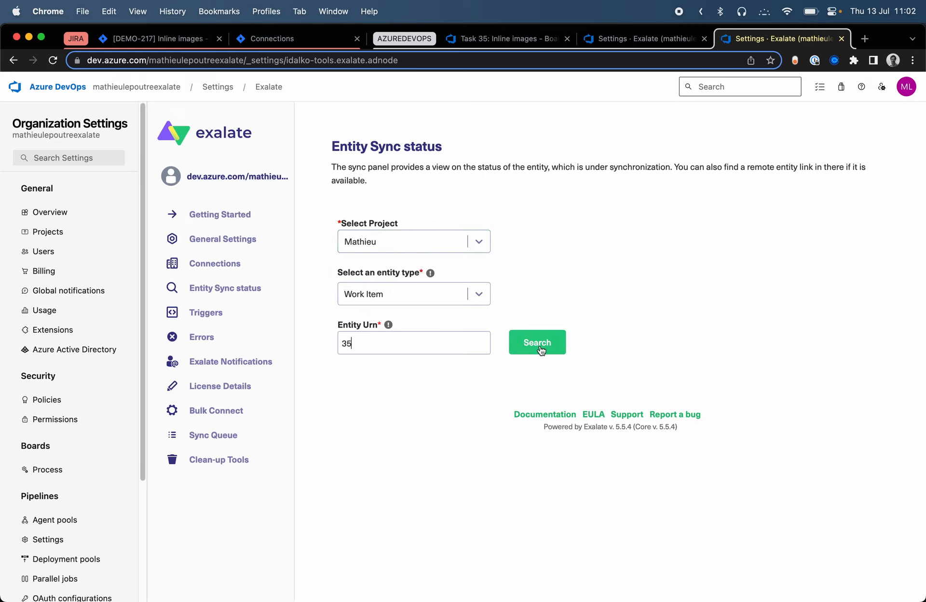
left_click(540, 349)
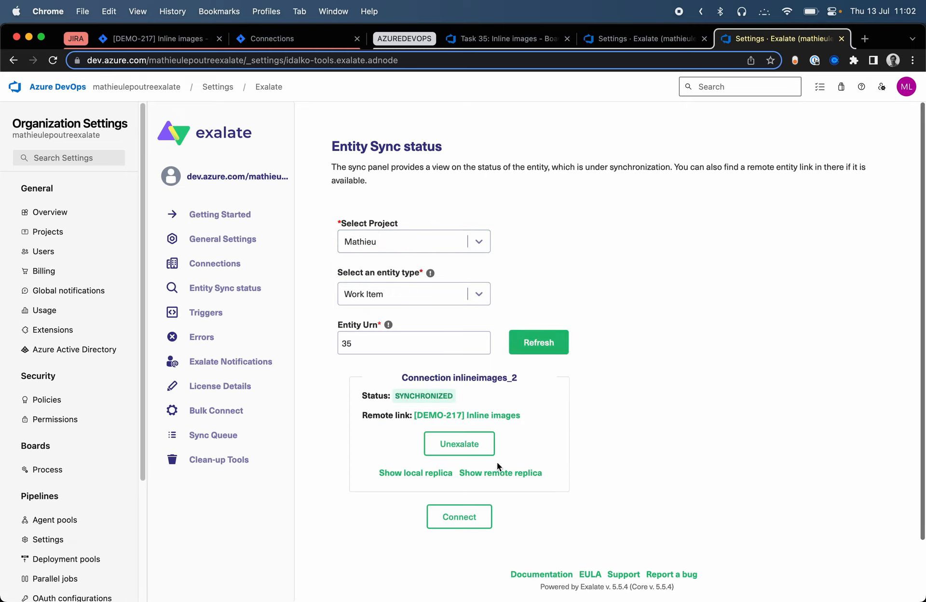
- Show the remote replica of the work item and examine its attachments, description and comment body for inline image references
left_click(496, 473)
scroll(594, 299, "down", 6)
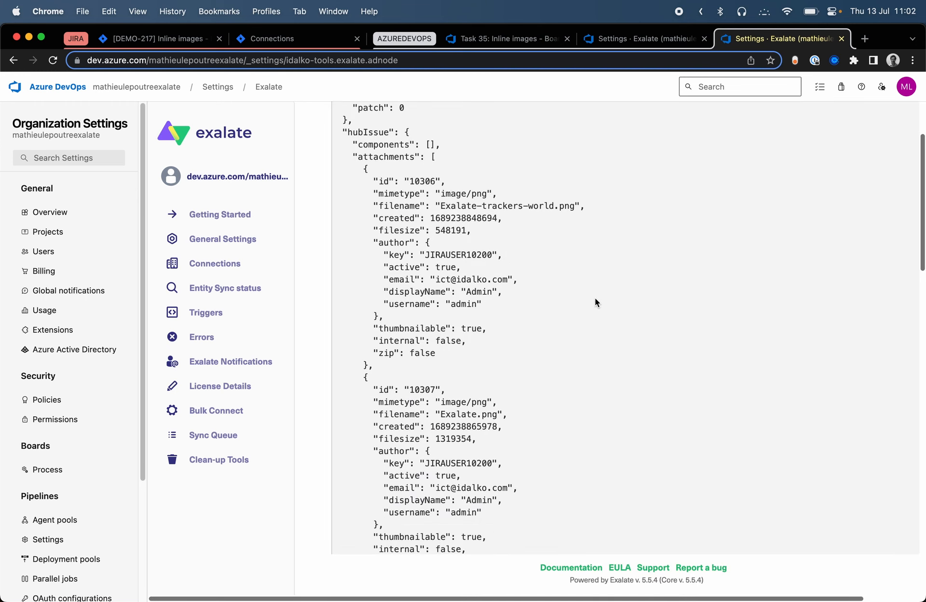
scroll(595, 298, "down", 3)
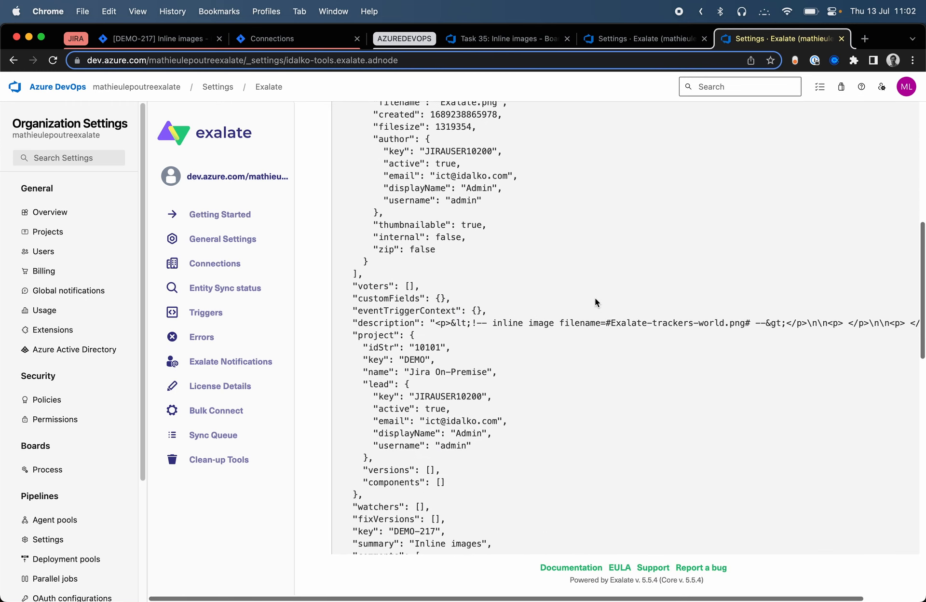
scroll(596, 299, "down", 9)
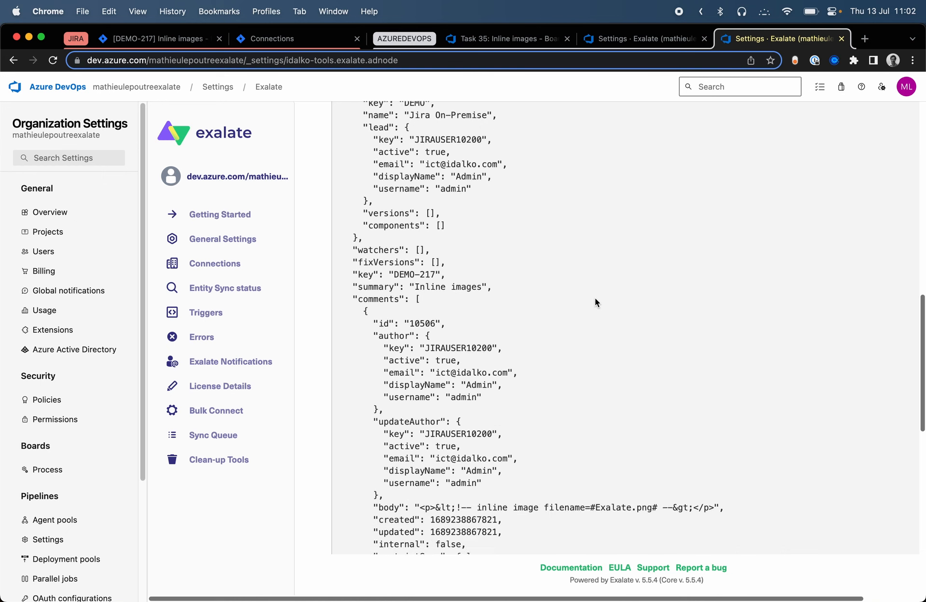
scroll(595, 302, "down", 8)
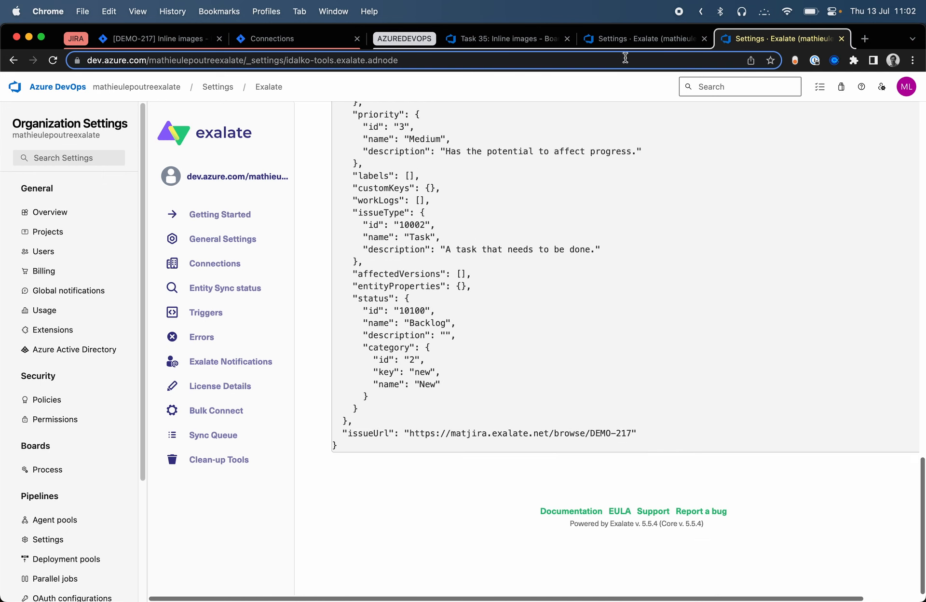
- Return to the Azure DevOps incoming sync rules, expand the processInlineImages function to review it, and collapse it again
left_click(635, 42)
left_click(548, 232)
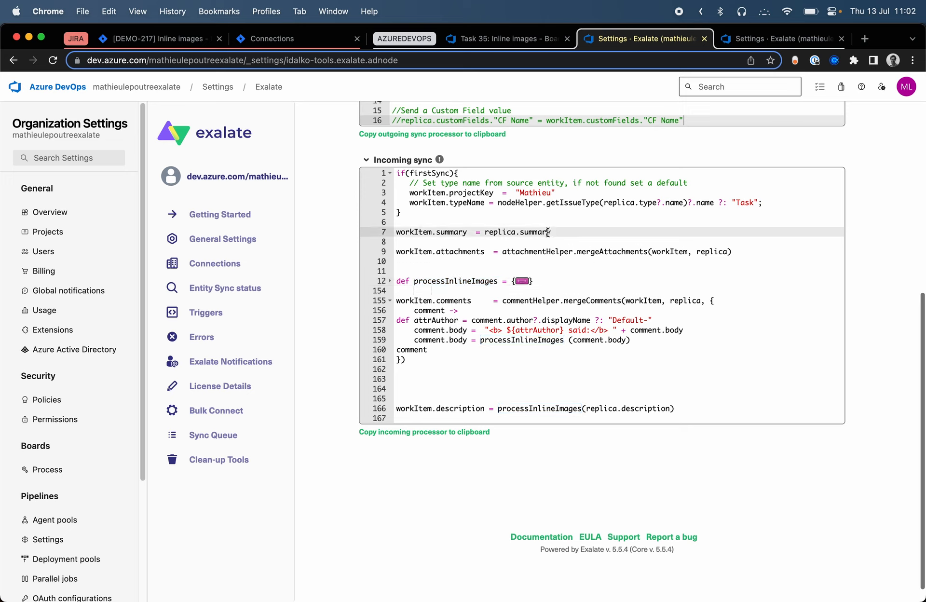
left_click_drag(409, 282, 546, 282)
left_click(545, 282)
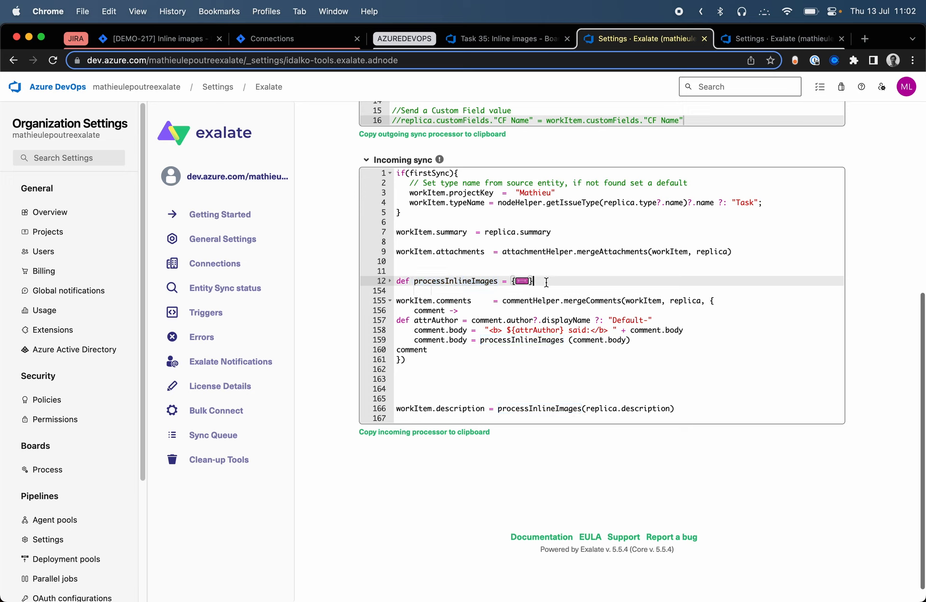
left_click(388, 281)
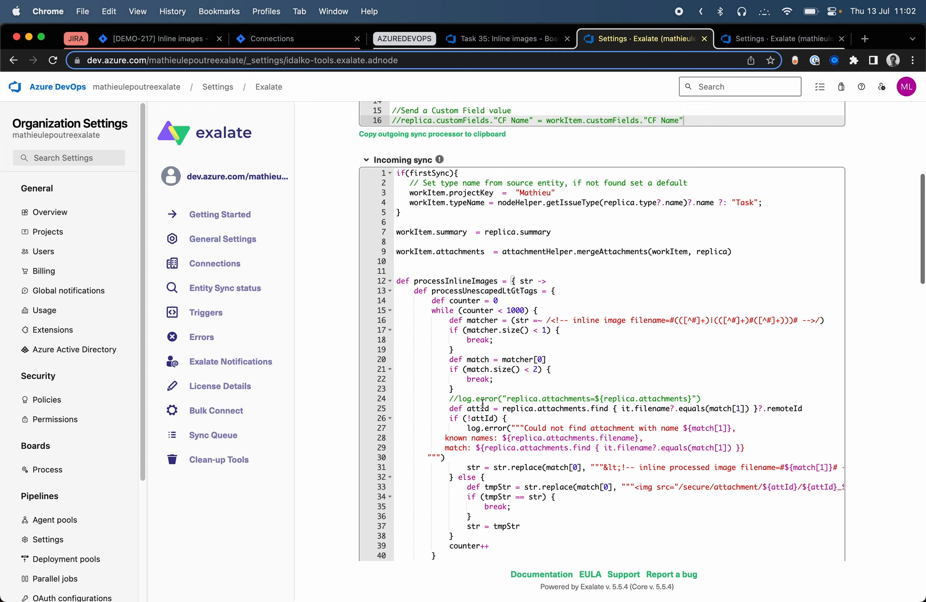
left_click(388, 281)
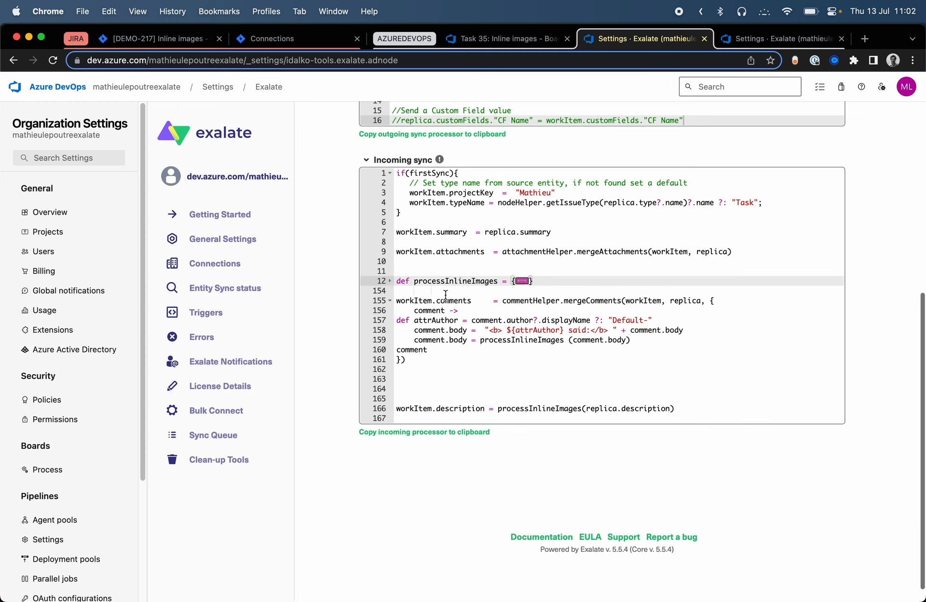
- Examine how the incoming sync applies processInlineImages to the merged comments and to the work item description
left_click_drag(423, 302, 599, 339)
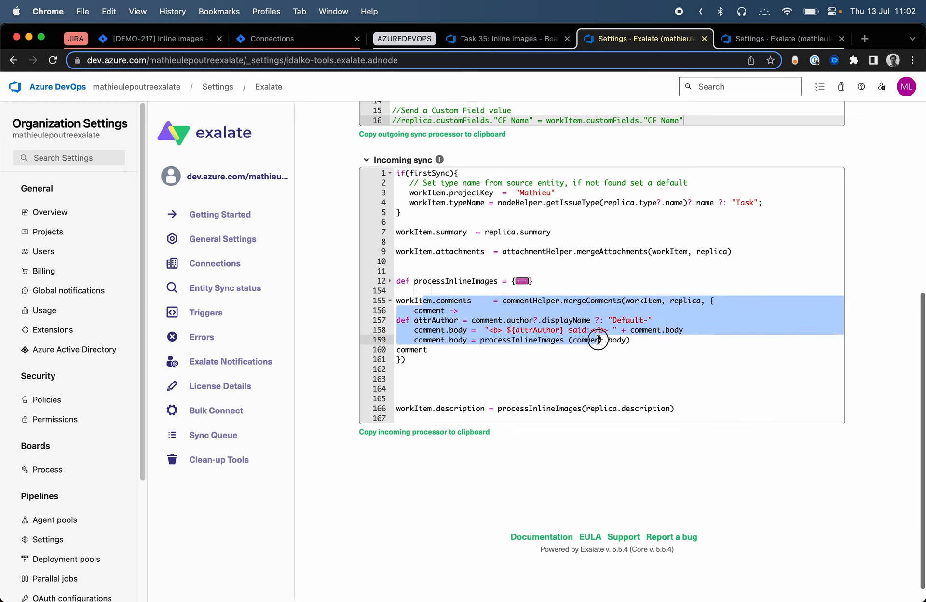
left_click(598, 340)
left_click_drag(495, 339, 628, 342)
left_click(621, 342)
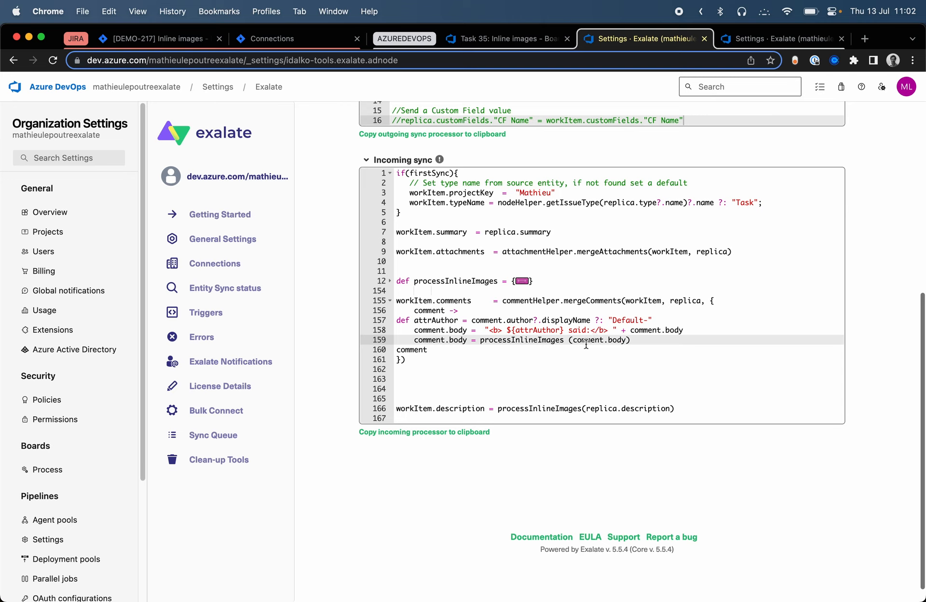
left_click_drag(586, 344, 647, 343)
left_click(647, 343)
left_click_drag(447, 409, 617, 408)
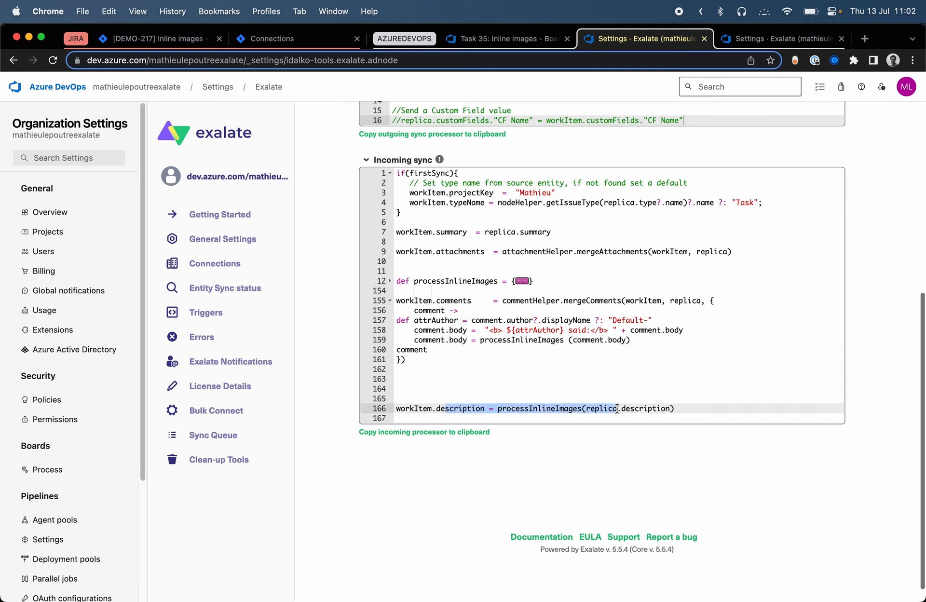
left_click(617, 408)
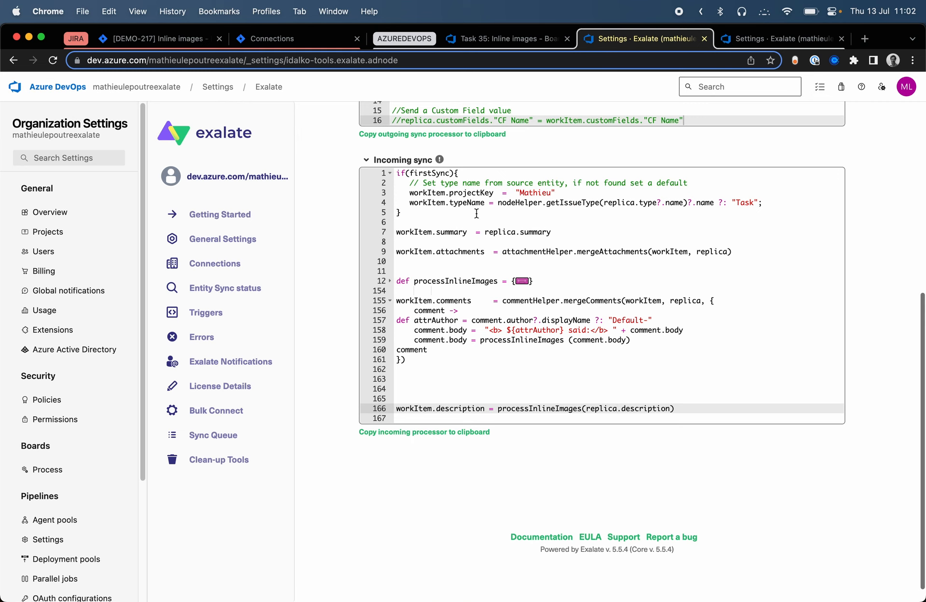
- Switch to the Jira issue "Inline images" and review its description image and comment image
left_click(203, 40)
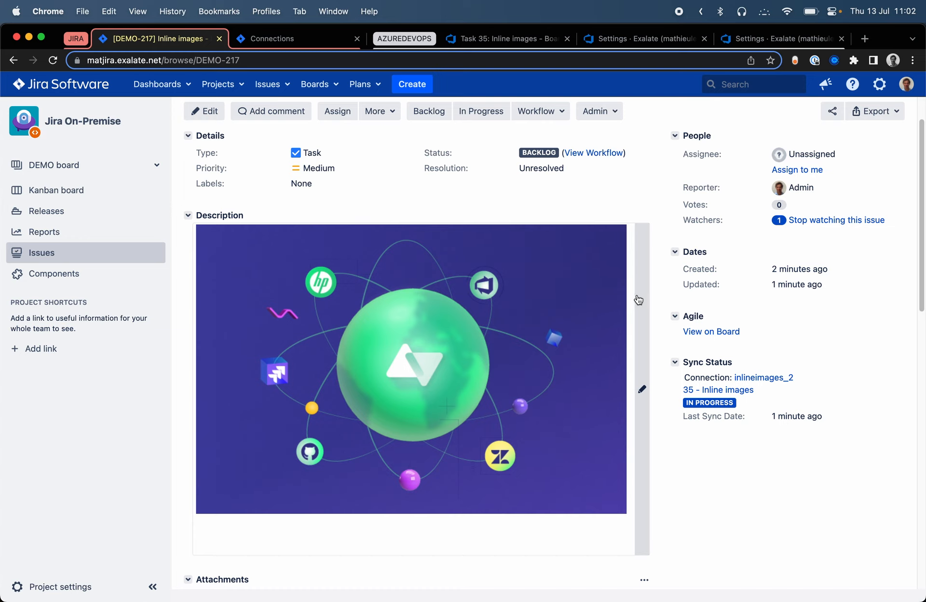
scroll(656, 314, "down", 10)
scroll(656, 315, "up", 12)
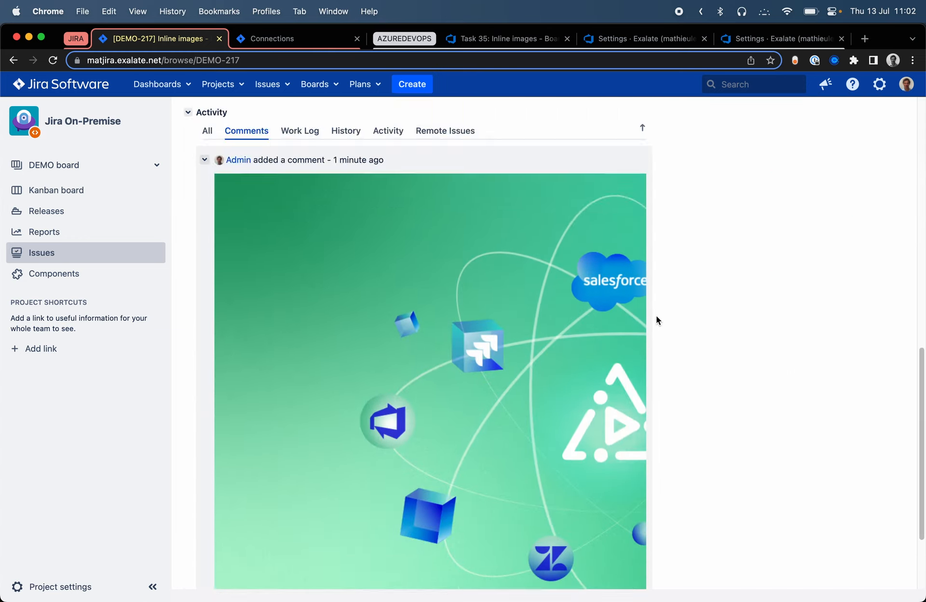